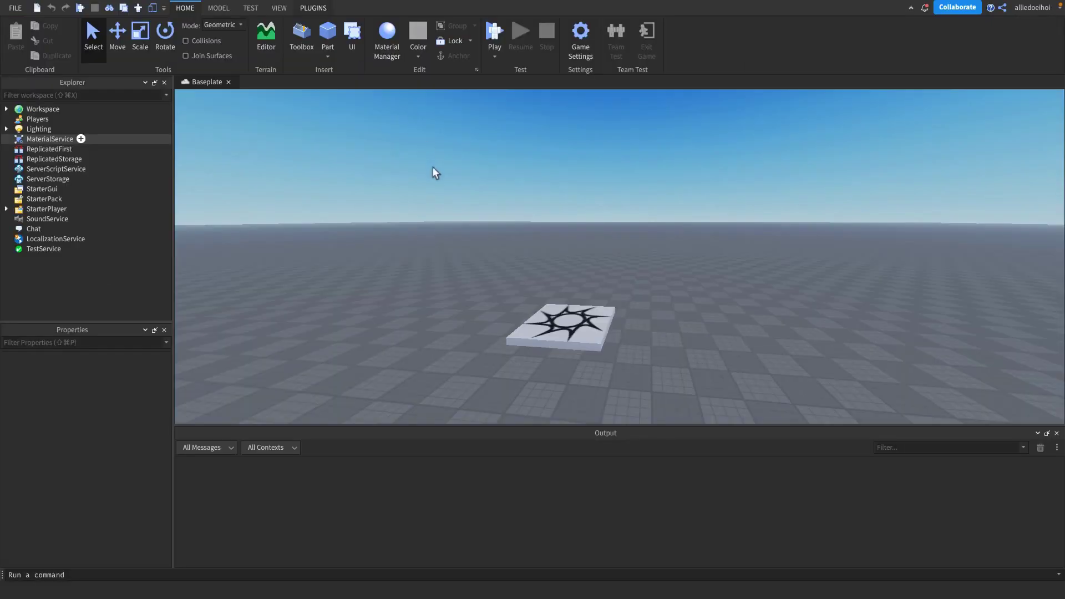
# Step: Rename the new script in ServerScriptService as Server and start a local DataStore variable below its service declarations
pyautogui.scroll(5, 434, 168)
pyautogui.press('s')
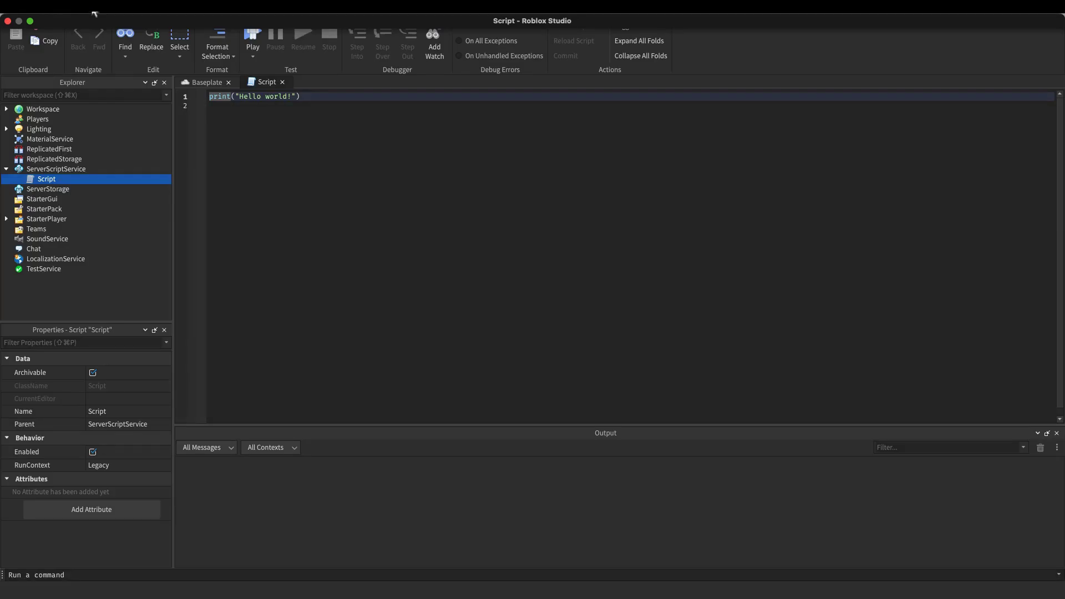
pyautogui.click(51, 189)
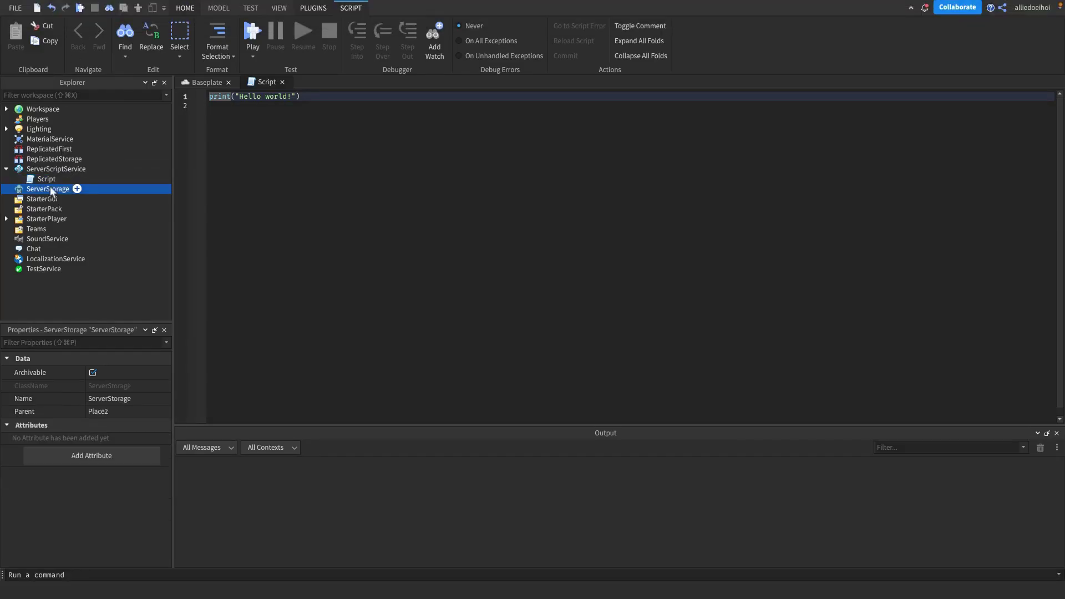
pyautogui.click(47, 179)
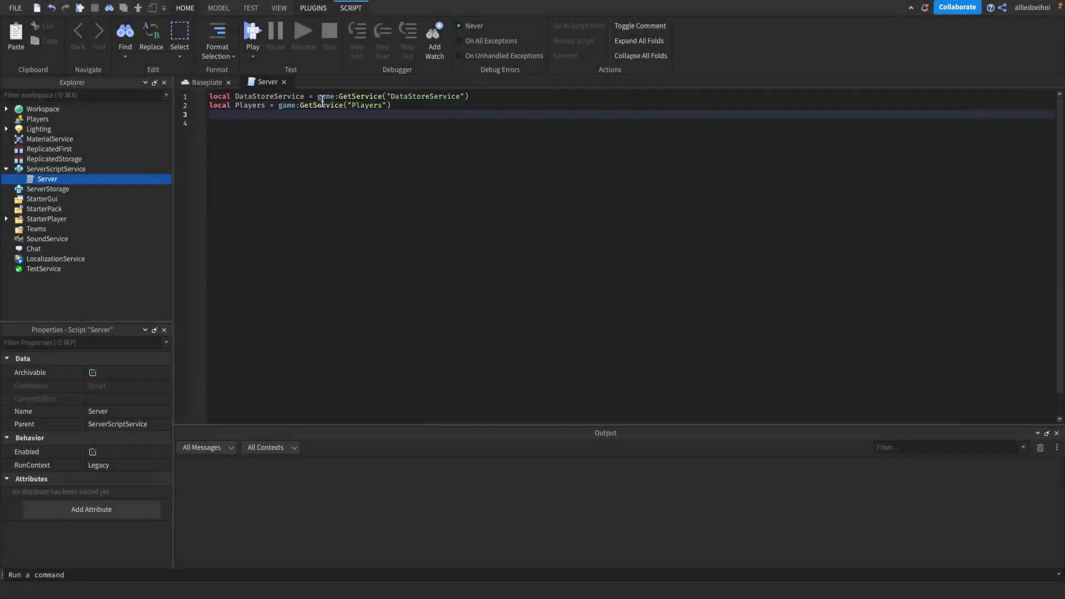
pyautogui.write('local DataStore = D')
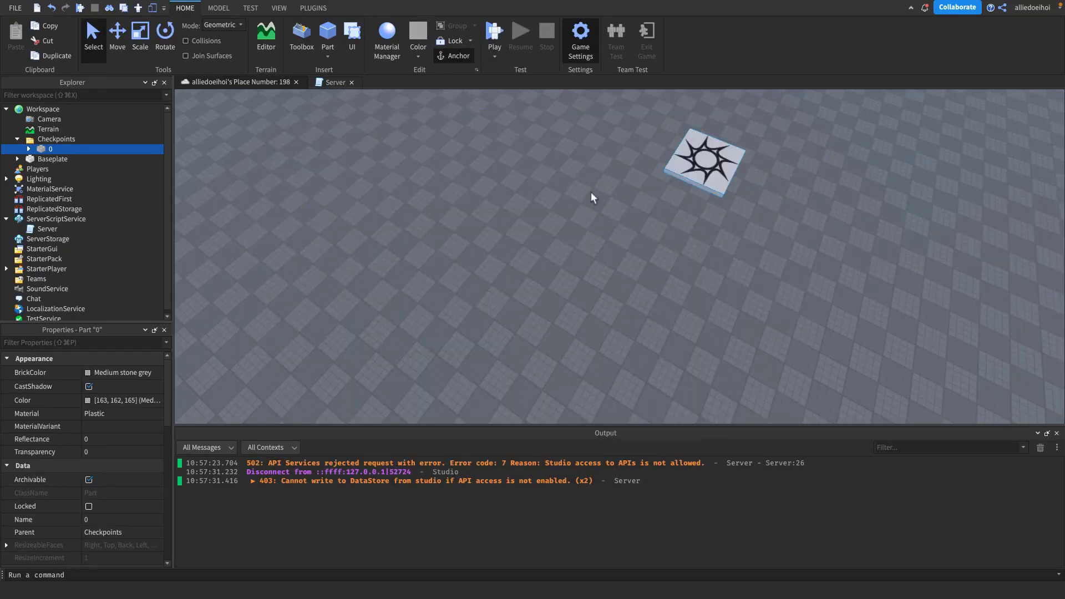
# Step: Playtest the place, walking the character off the checkpoint and back to check the Stage value in the leaderboard
pyautogui.press('F5')
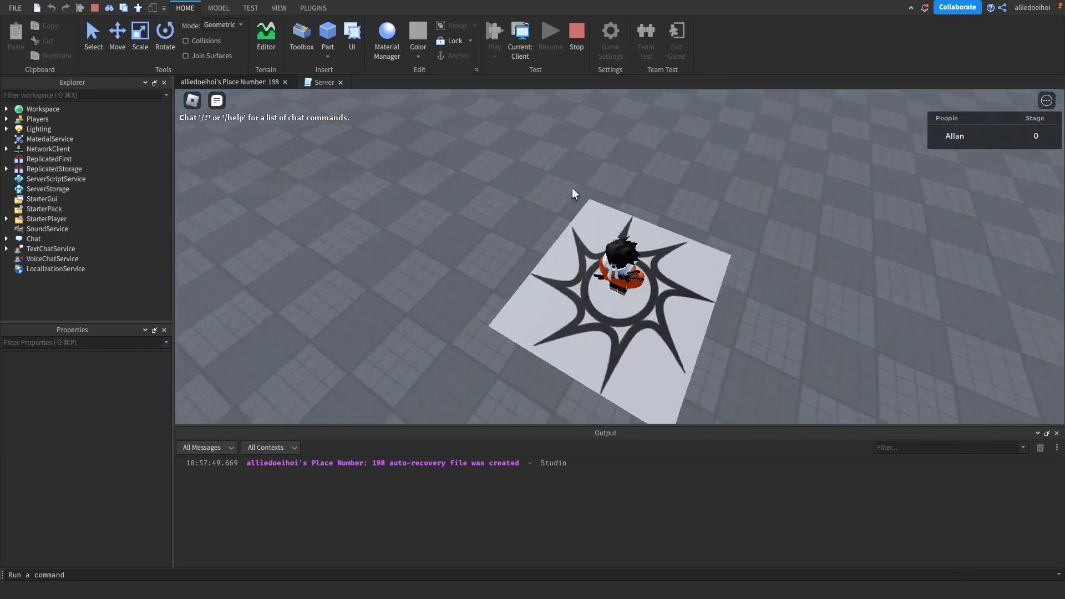
pyautogui.press('s')
pyautogui.press('d')
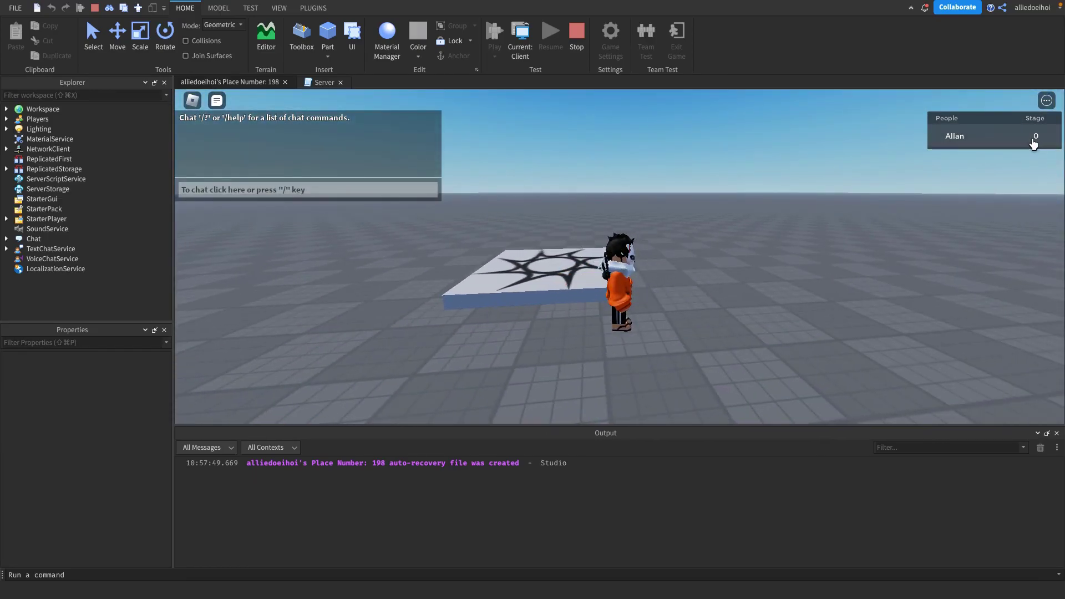
pyautogui.click(1031, 139)
pyautogui.click(1026, 140)
pyautogui.press('w')
pyautogui.press('a')
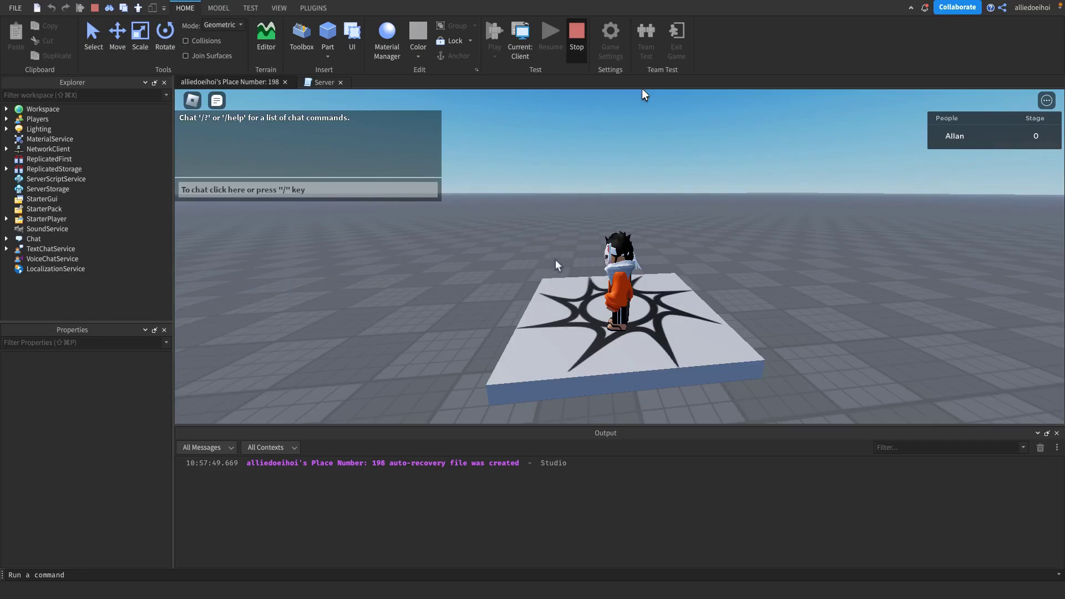
# Step: Playtest again, walk the character off the checkpoint, and expand the player's entry under Players in the Explorer
pyautogui.moveTo(700, 190); pyautogui.dragTo(672, 175, button='right')
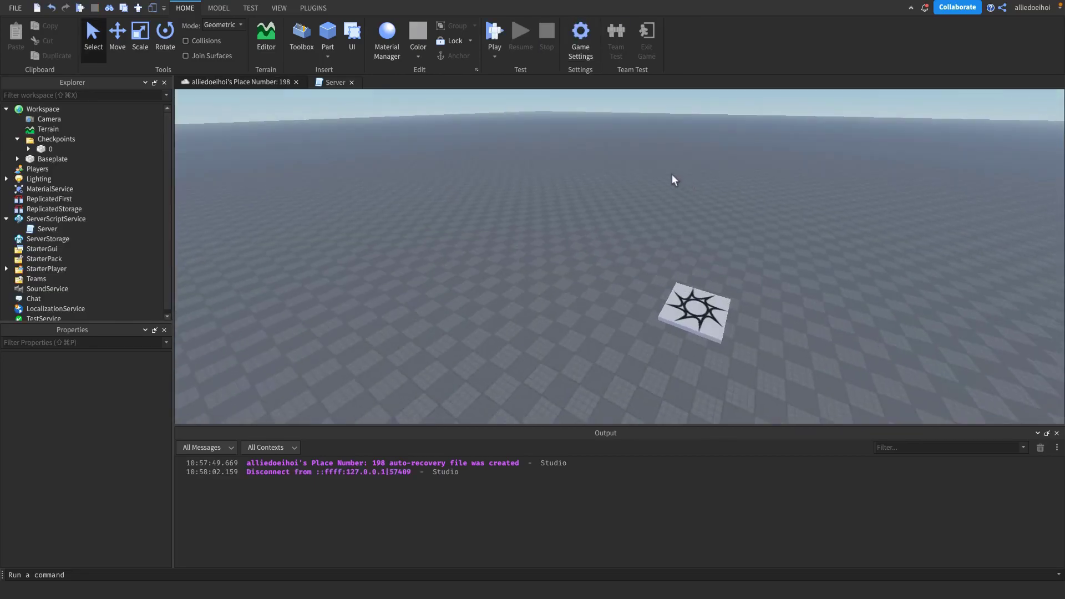
pyautogui.click(495, 34)
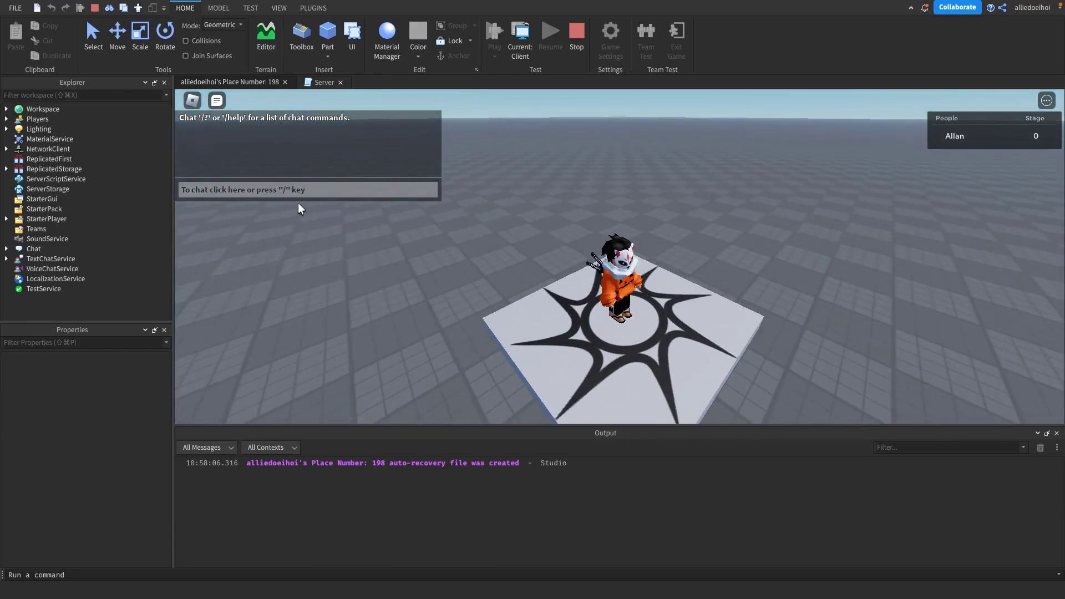
pyautogui.press('a')
pyautogui.press('s')
pyautogui.moveTo(548, 249); pyautogui.dragTo(544, 251, button='right')
pyautogui.press('d')
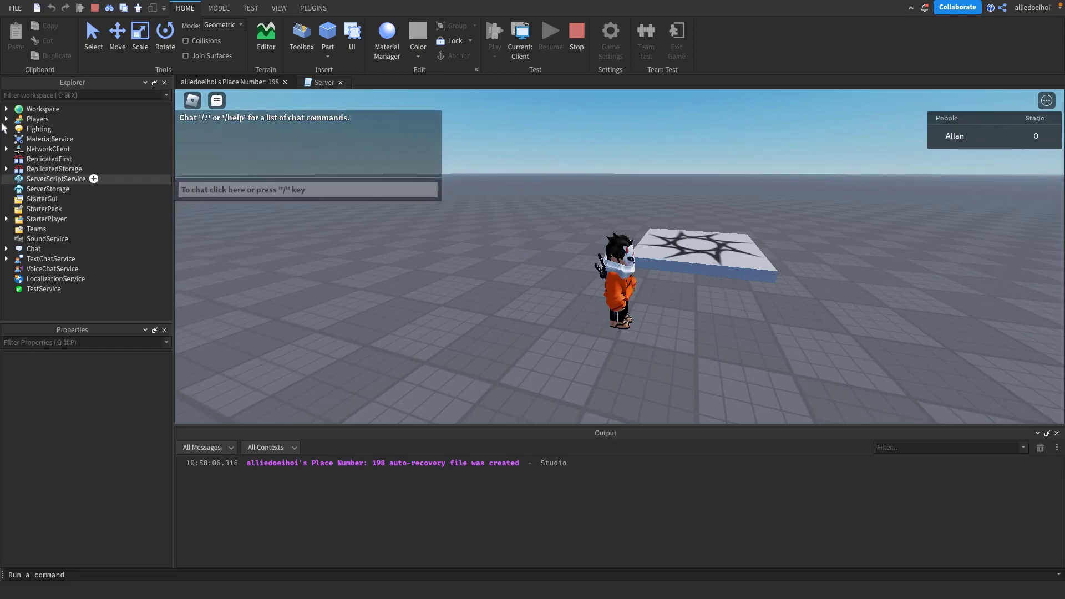
pyautogui.click(18, 129)
pyautogui.click(26, 140)
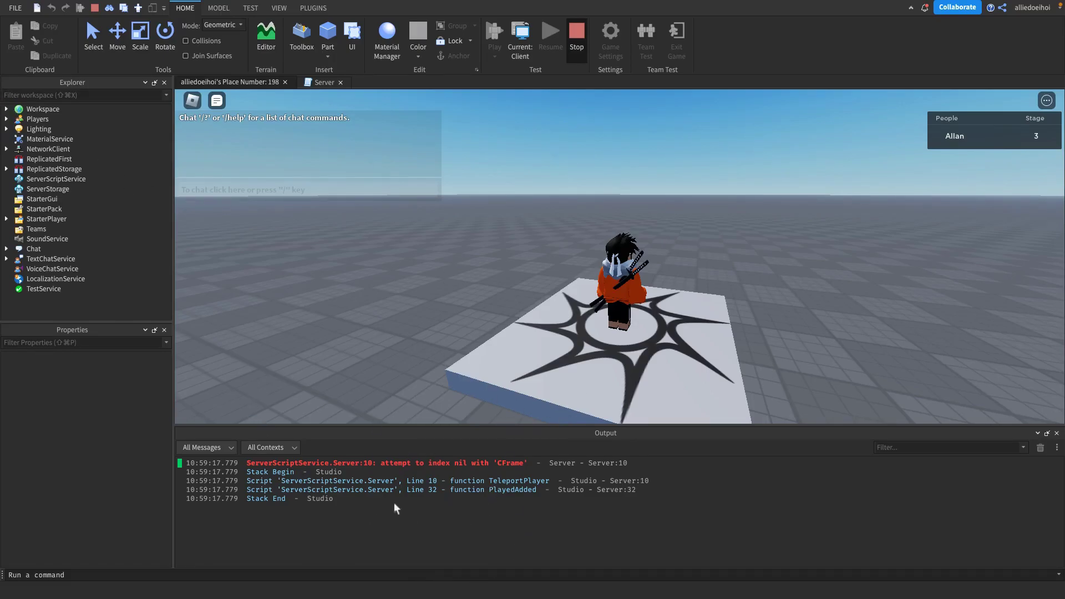
# Step: Stop the playtest, duplicate checkpoint 0 three times, and move the last copy well away from the original along the red axis
pyautogui.hotkey('shift', 'F5')
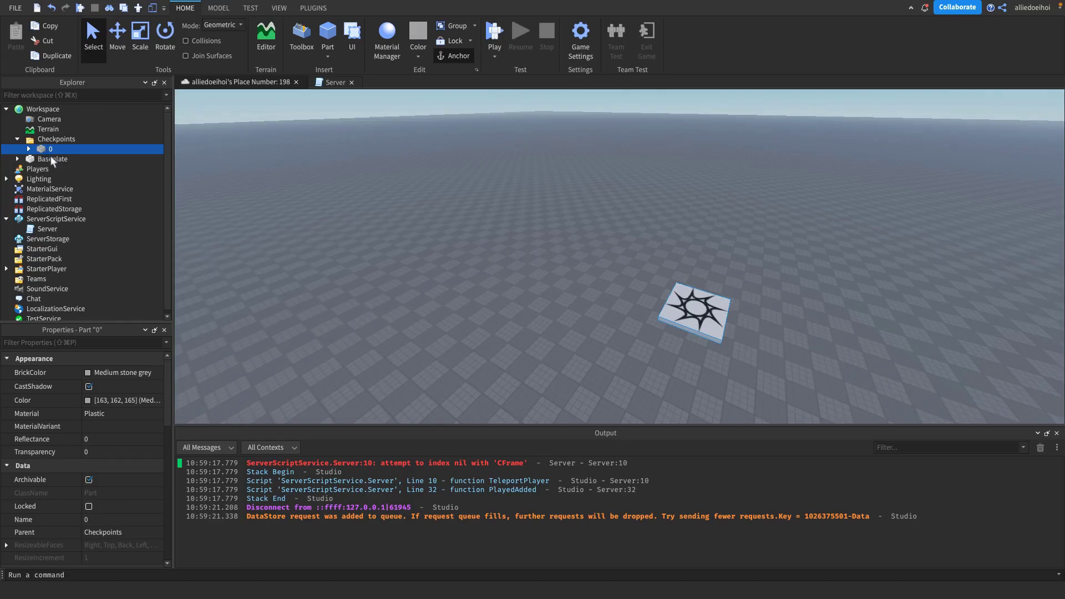
pyautogui.press('f')
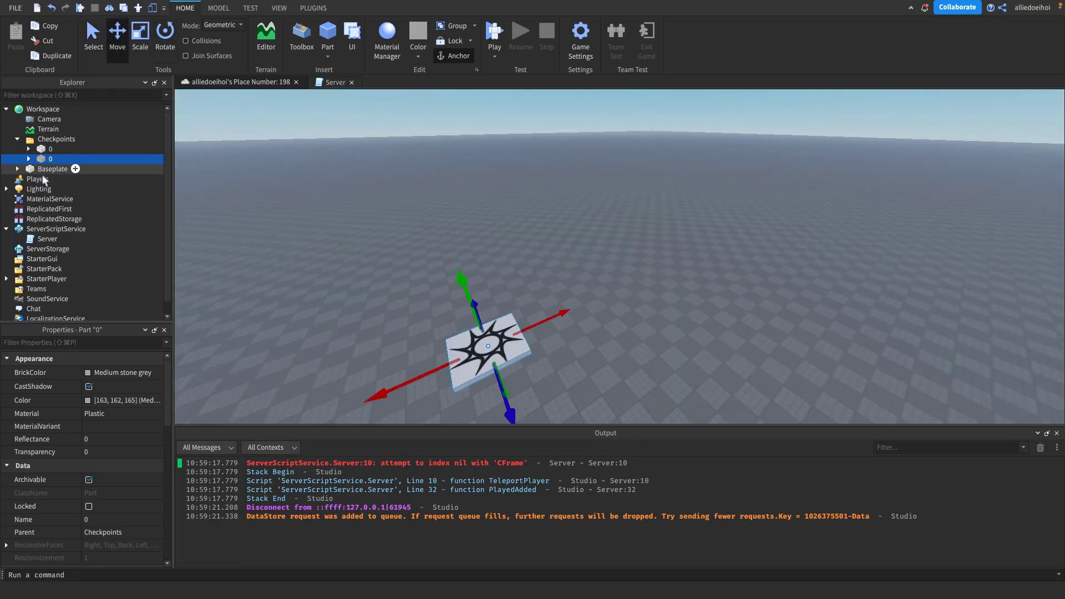
pyautogui.hotkey('ctrl', 'd')
pyautogui.hotkey('ctrl', 'd')
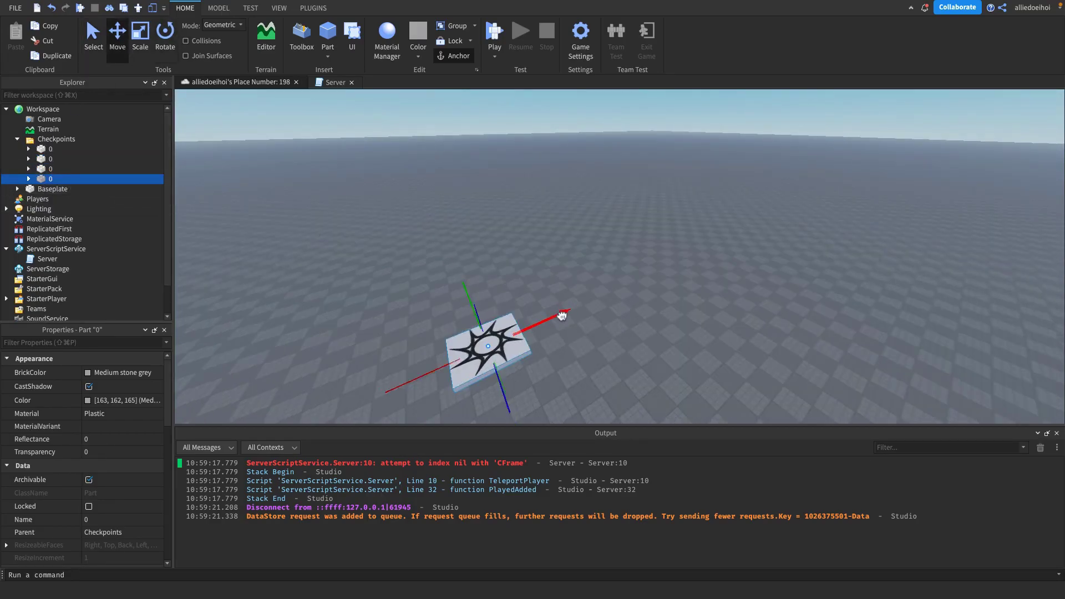
pyautogui.moveTo(562, 315); pyautogui.dragTo(740, 228)
# Step: Rename the moved checkpoint copy in the Checkpoints folder as 3
pyautogui.press('F2')
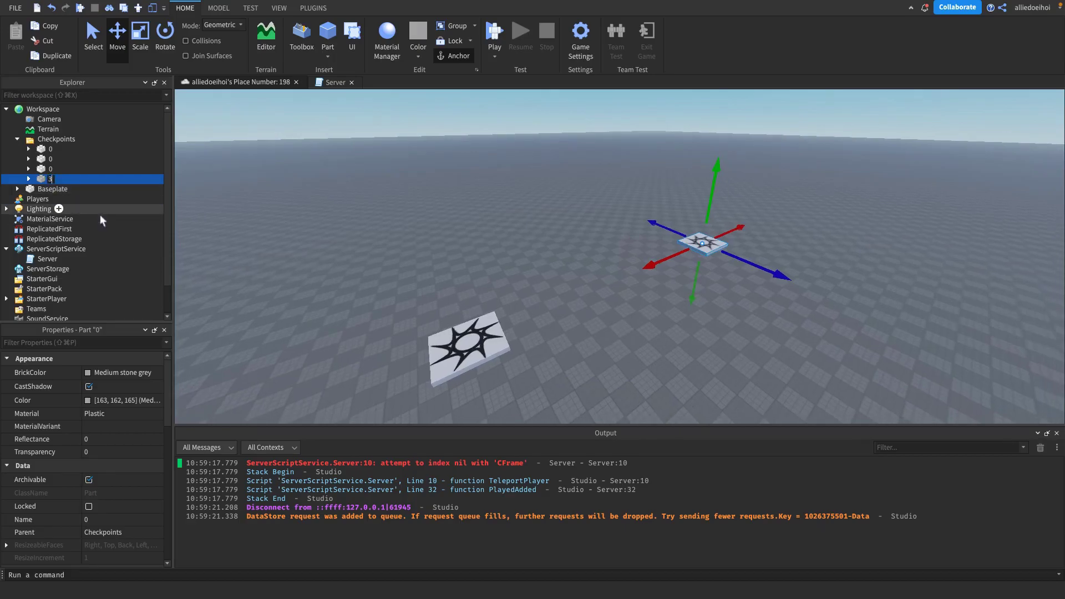
pyautogui.write('3')
pyautogui.press('Return')
# Step: Playtest the duplicated checkpoints by walking the character off the spawn platform toward the distant one
pyautogui.click(493, 35)
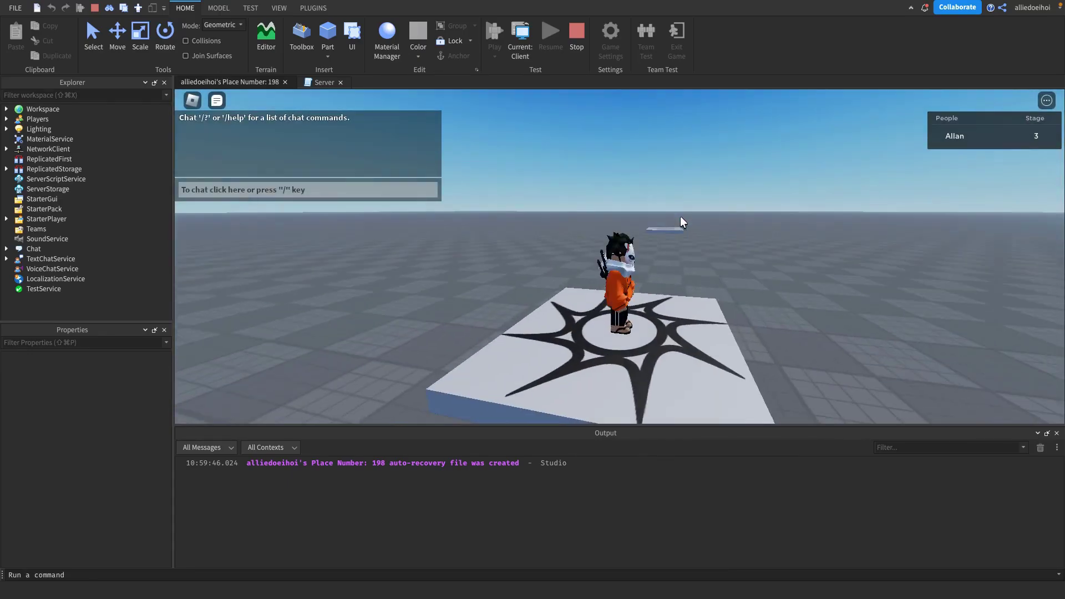
pyautogui.moveTo(680, 221); pyautogui.dragTo(680, 222, button='right')
pyautogui.press('w')
pyautogui.press('d')
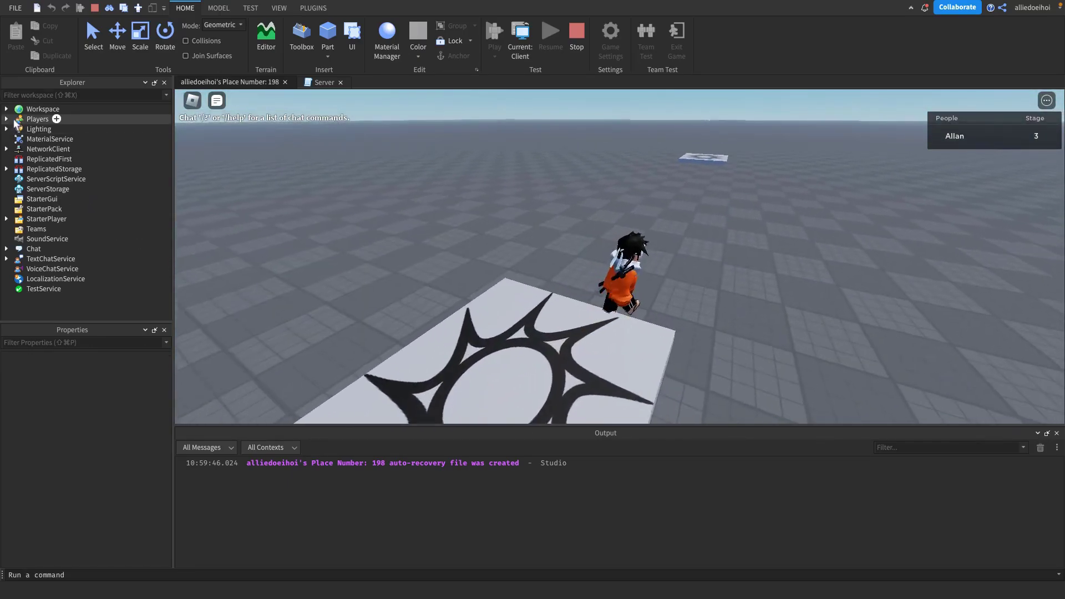
pyautogui.press('Left')
pyautogui.press('d')
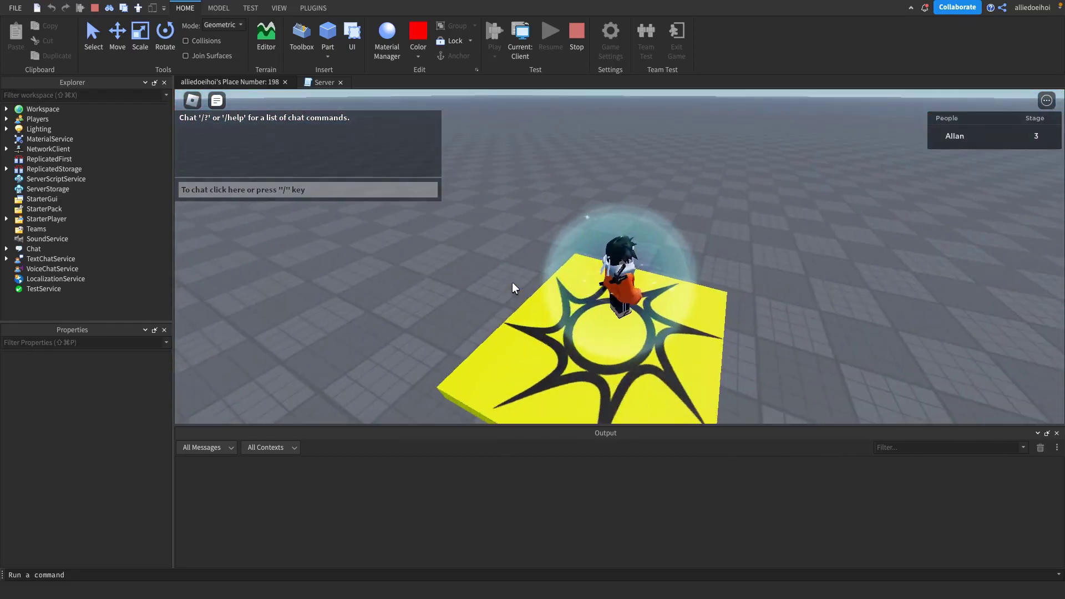
# Step: Walk the character off the yellow checkpoint toward the white and red ones during the playtest
pyautogui.moveTo(513, 283); pyautogui.dragTo(512, 283, button='right')
pyautogui.moveTo(692, 319); pyautogui.dragTo(649, 386, button='right')
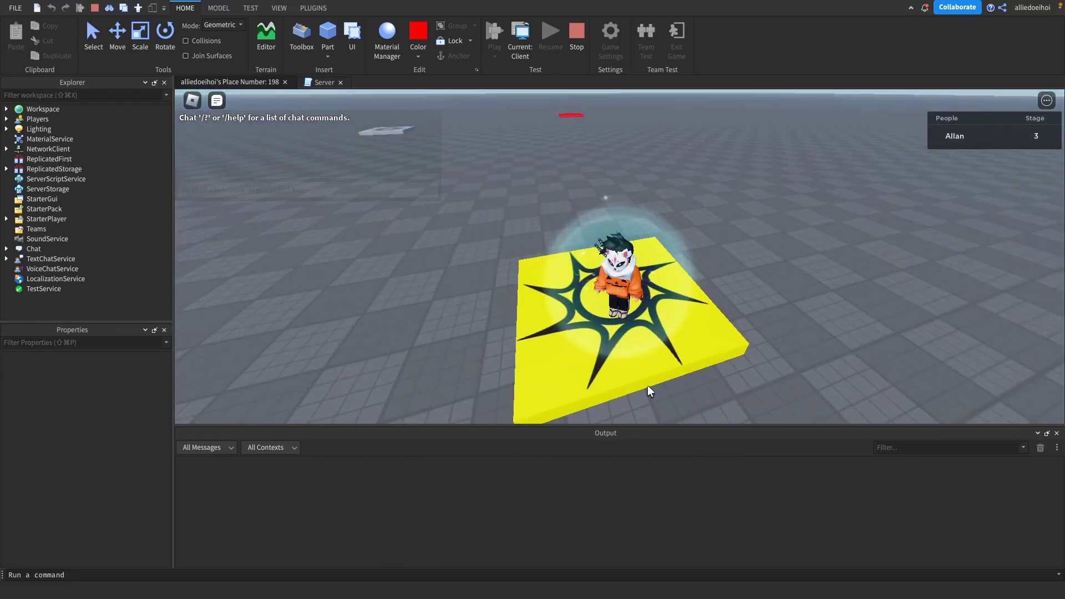
pyautogui.press('w')
pyautogui.press('a')
pyautogui.moveTo(731, 273); pyautogui.dragTo(775, 277, button='right')
pyautogui.moveTo(761, 235); pyautogui.dragTo(760, 236, button='right')
pyautogui.press('a')
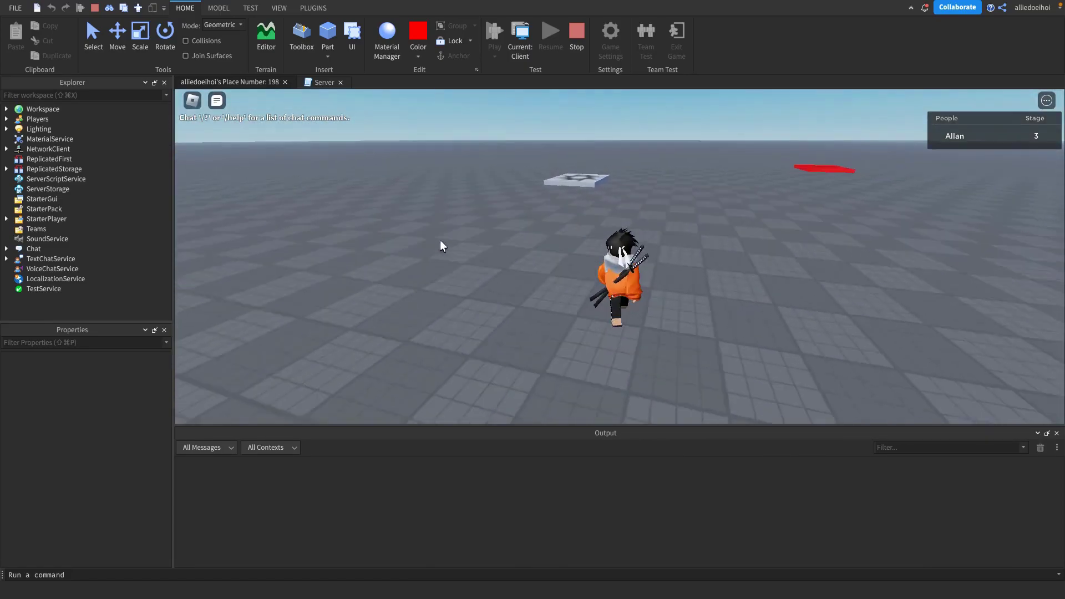
pyautogui.moveTo(441, 239); pyautogui.dragTo(442, 240, button='right')
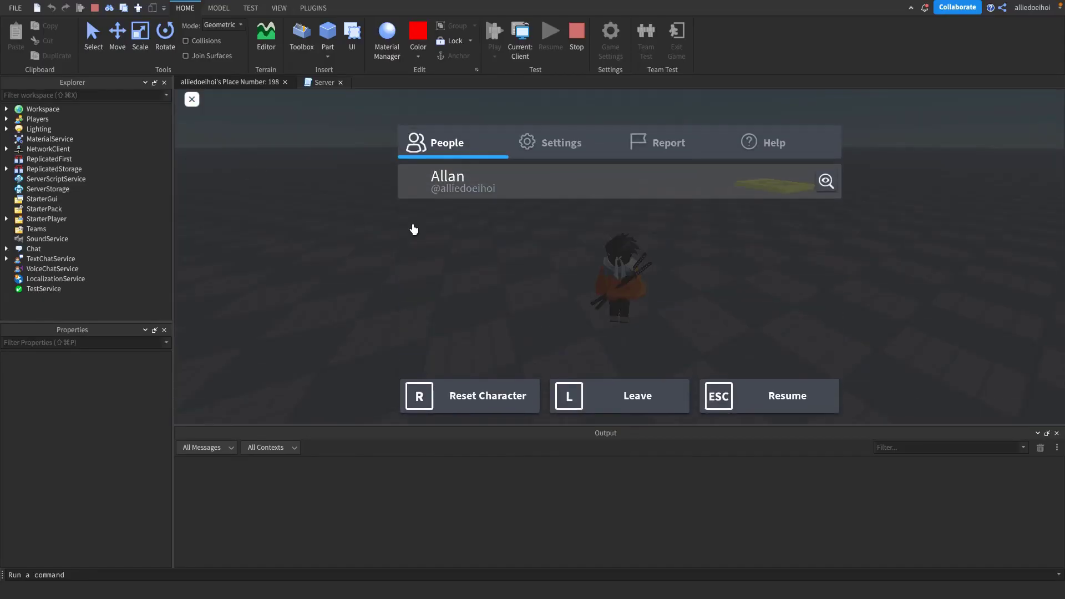
# Step: Reset the character away from the checkpoint to test where it respawns
pyautogui.press('r')
pyautogui.press('Return')
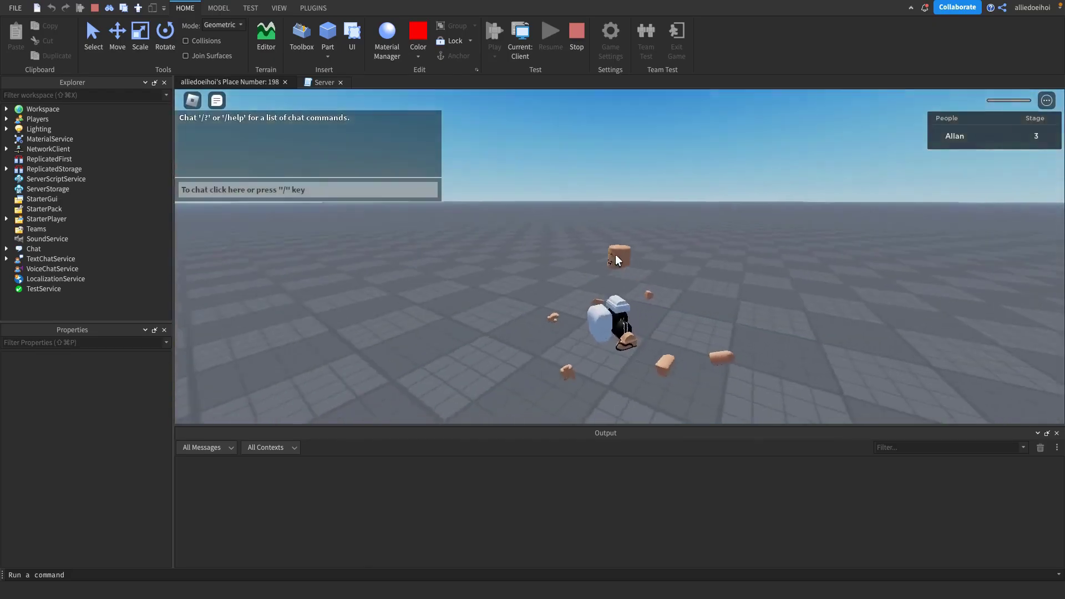
pyautogui.moveTo(614, 254); pyautogui.dragTo(615, 256, button='right')
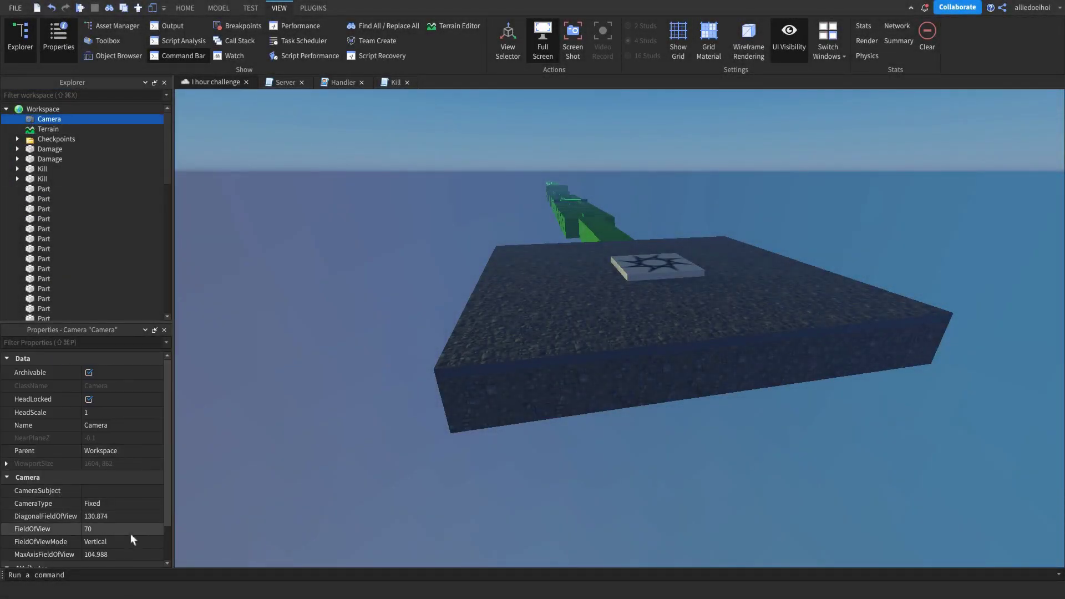
# Step: Set the workspace Camera's FieldOfView to 30 and inspect the green obstacle course along its length
pyautogui.press('Return')
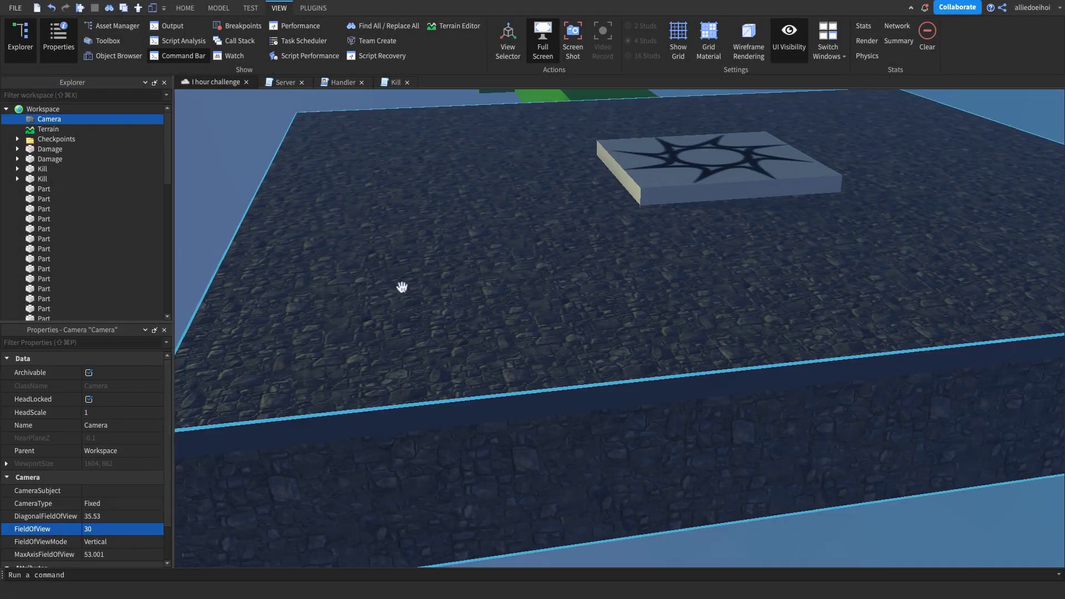
pyautogui.moveTo(397, 173); pyautogui.dragTo(394, 173, button='right')
pyautogui.click(394, 173)
pyautogui.press('a')
pyautogui.moveTo(367, 118); pyautogui.dragTo(367, 118, button='right')
pyautogui.press('w')
pyautogui.press('w')
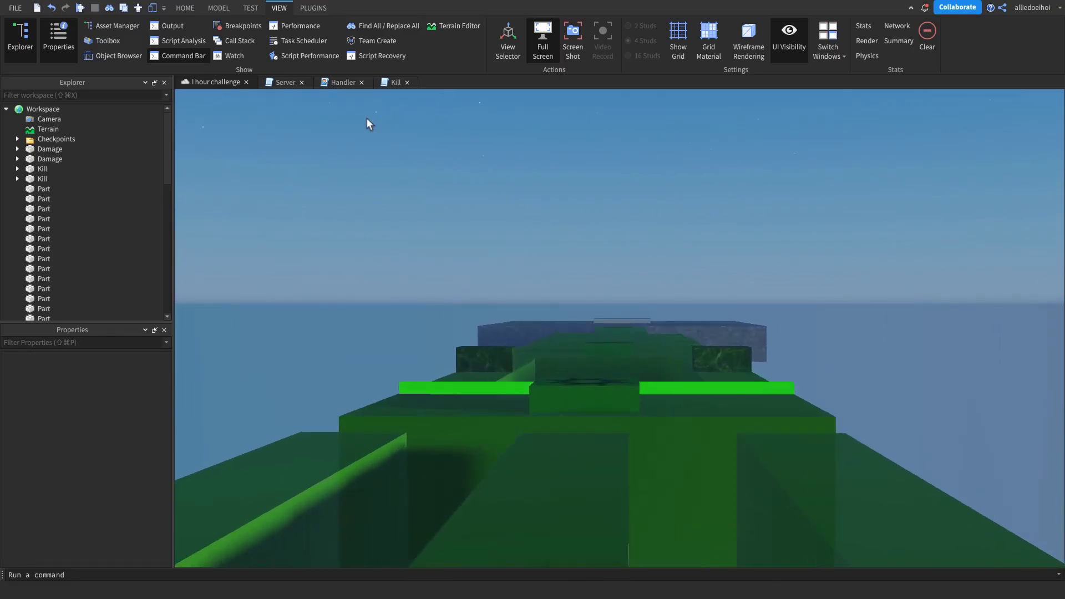
pyautogui.press('w')
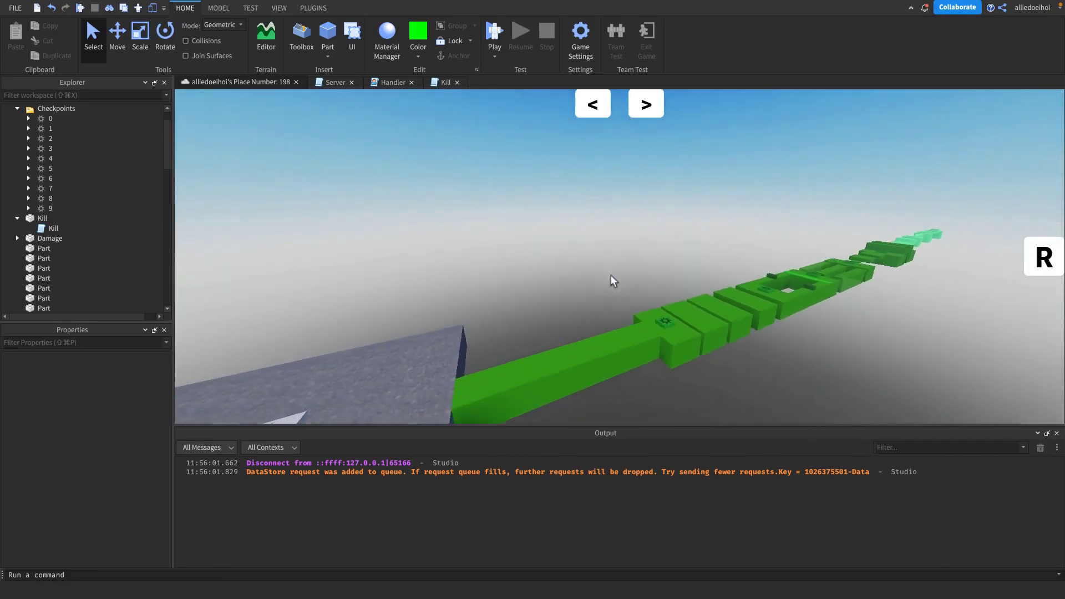
# Step: Playtest the obstacle course and walk the respawned character around the stage 5 checkpoint
pyautogui.click(495, 43)
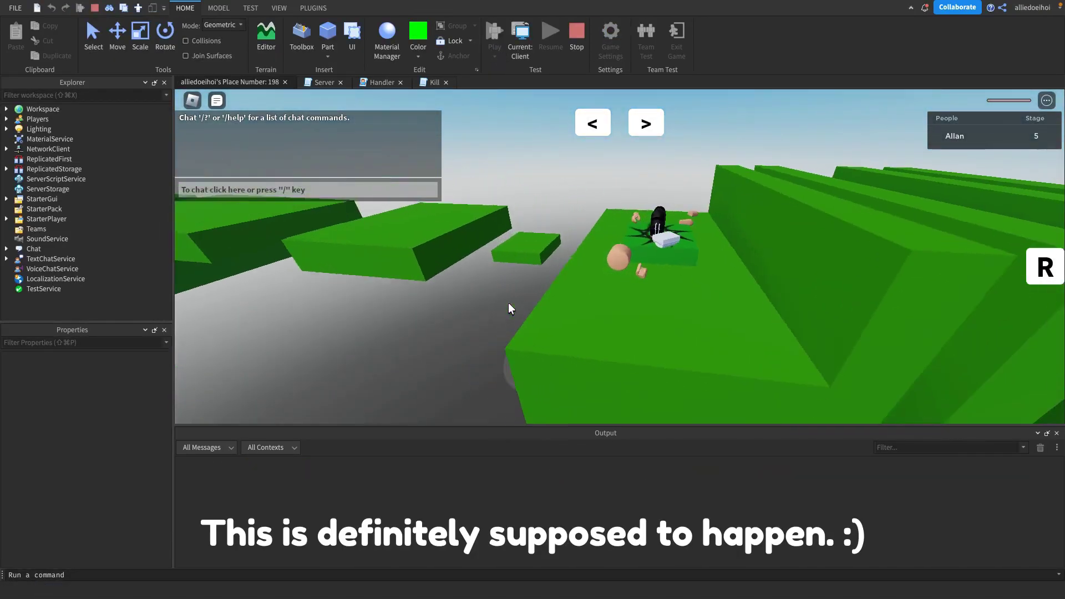
pyautogui.moveTo(509, 304); pyautogui.dragTo(508, 303, button='right')
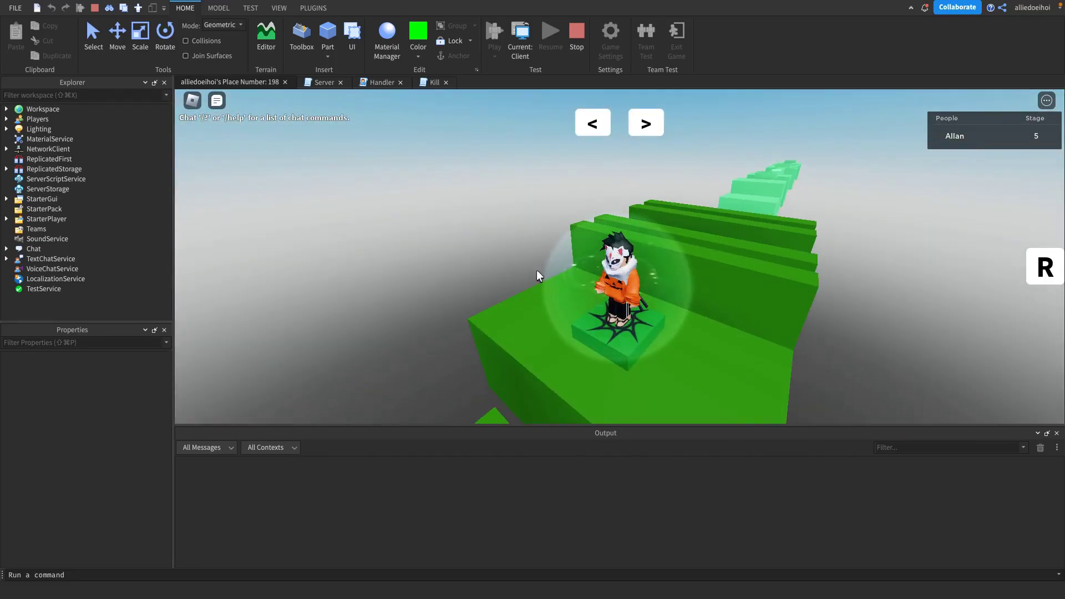
pyautogui.moveTo(550, 207); pyautogui.dragTo(542, 214, button='right')
pyautogui.press('a')
pyautogui.press('d')
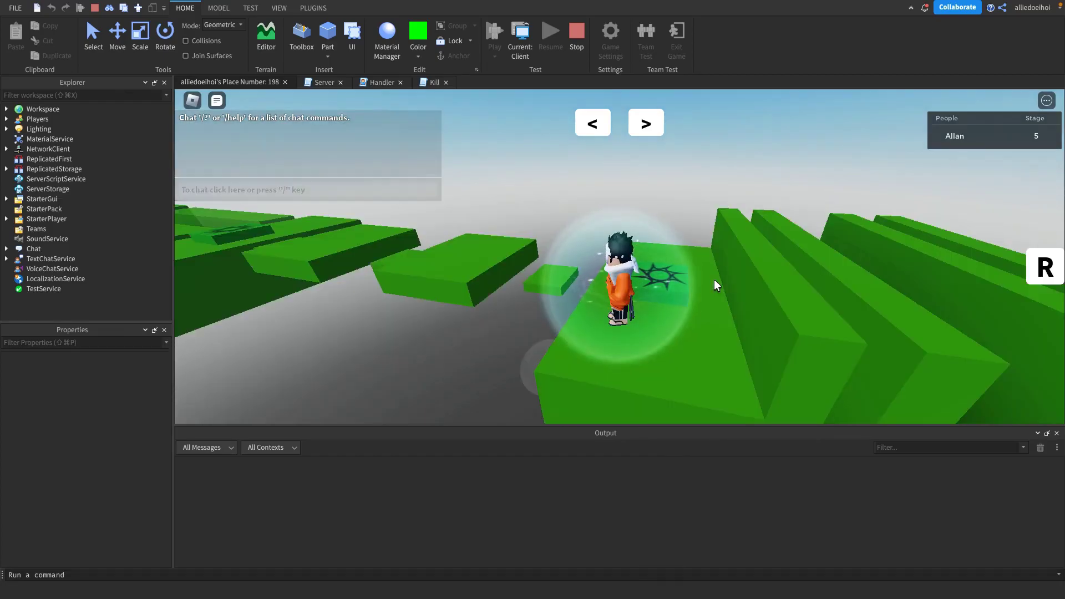
pyautogui.moveTo(694, 252); pyautogui.dragTo(694, 251, button='right')
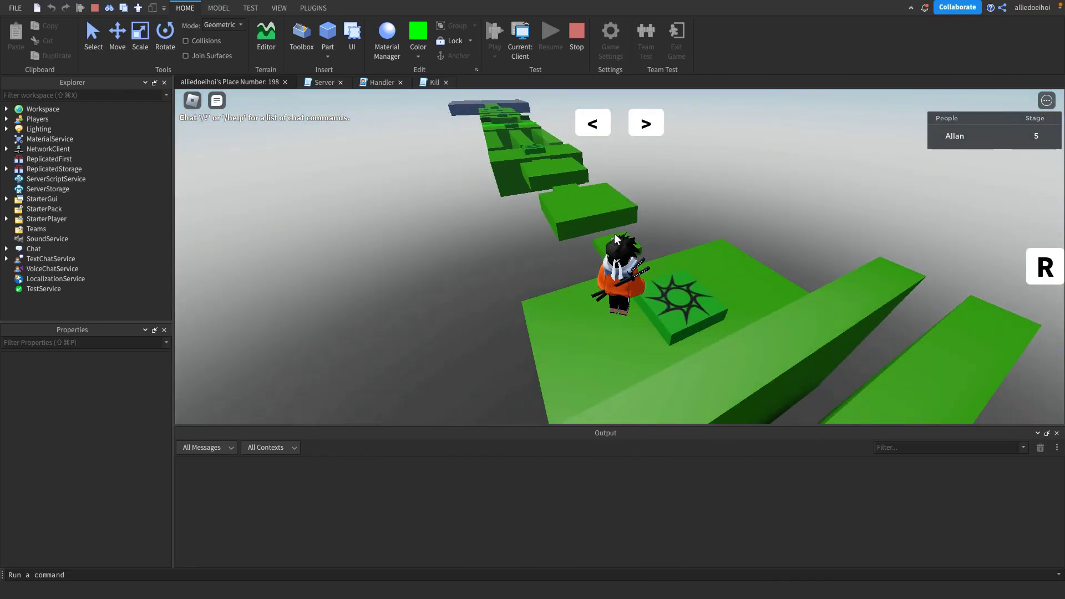
# Step: Test the previous-stage and next-stage buttons by teleporting the character between checkpoints
pyautogui.moveTo(619, 256); pyautogui.dragTo(723, 221, button='right')
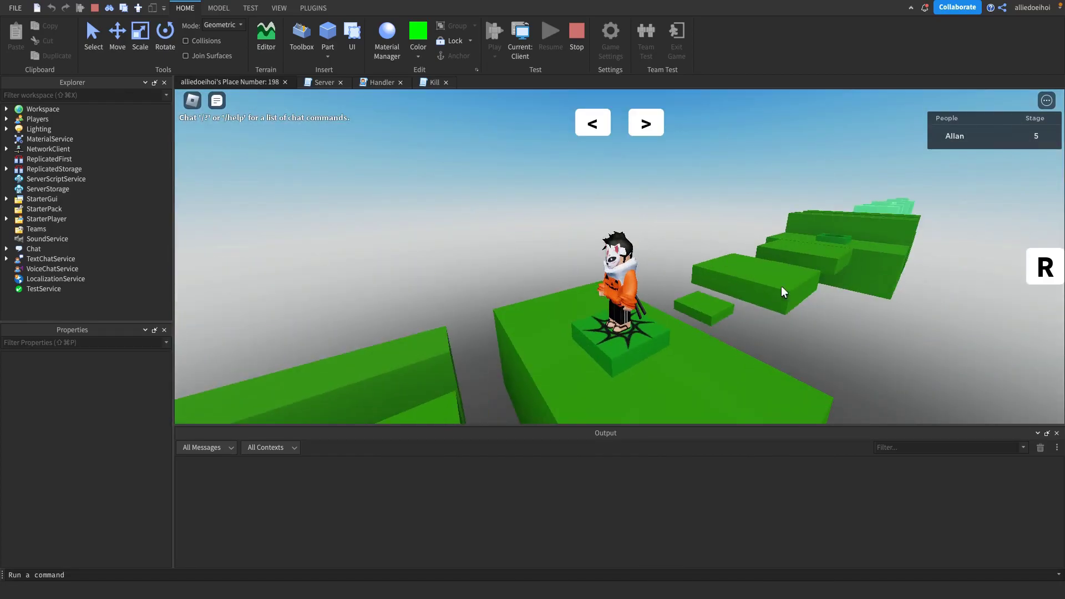
pyautogui.moveTo(781, 285); pyautogui.dragTo(601, 219, button='right')
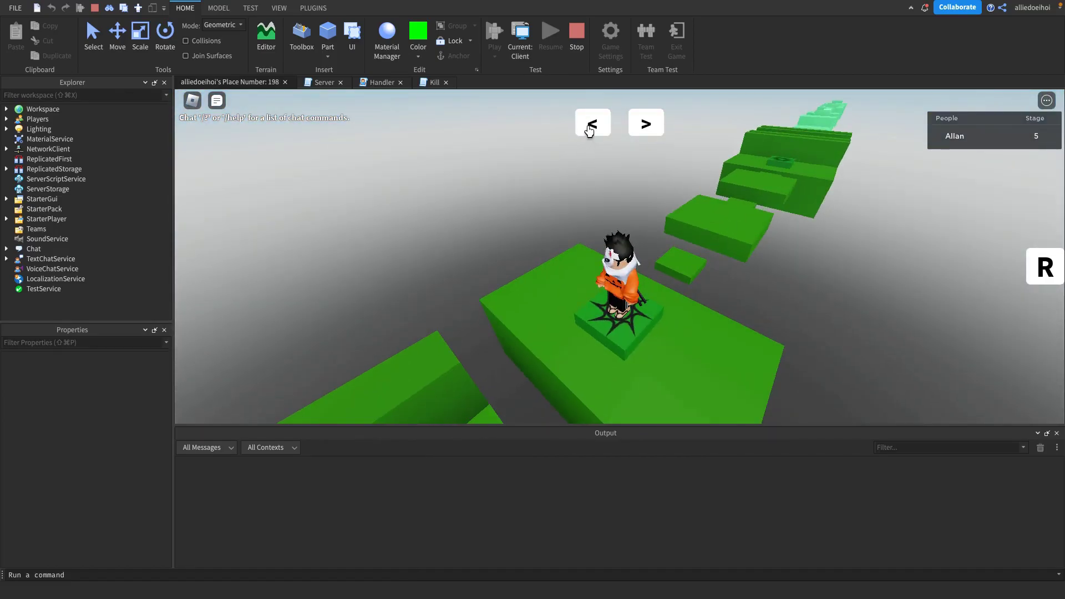
pyautogui.moveTo(590, 130); pyautogui.dragTo(636, 240, button='right')
pyautogui.moveTo(671, 191); pyautogui.dragTo(694, 201, button='right')
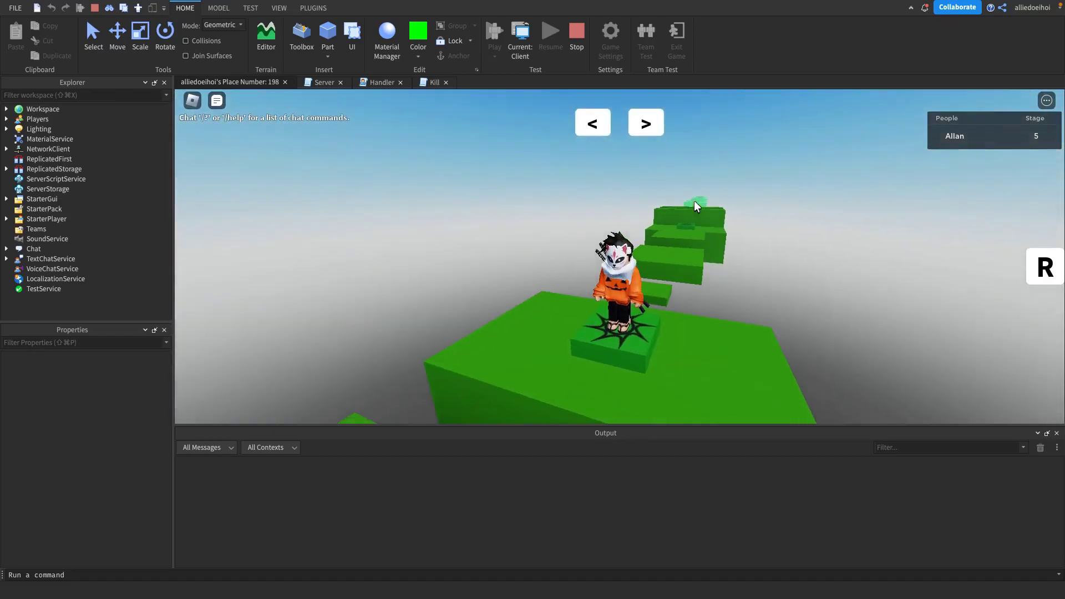
pyautogui.moveTo(771, 230); pyautogui.dragTo(776, 212, button='right')
pyautogui.click(642, 122)
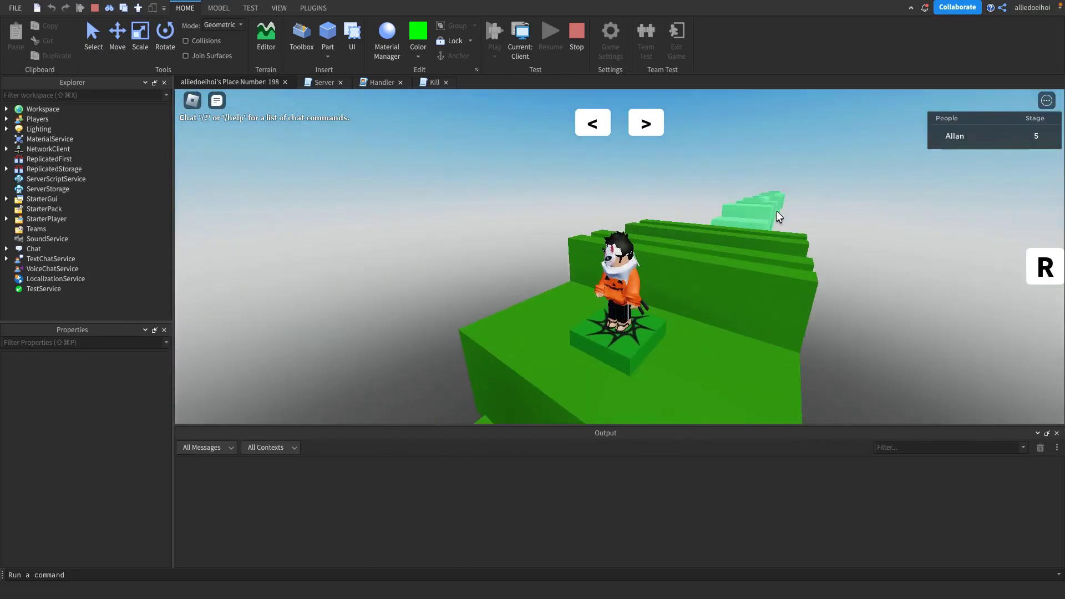
pyautogui.moveTo(653, 136); pyautogui.dragTo(632, 123, button='right')
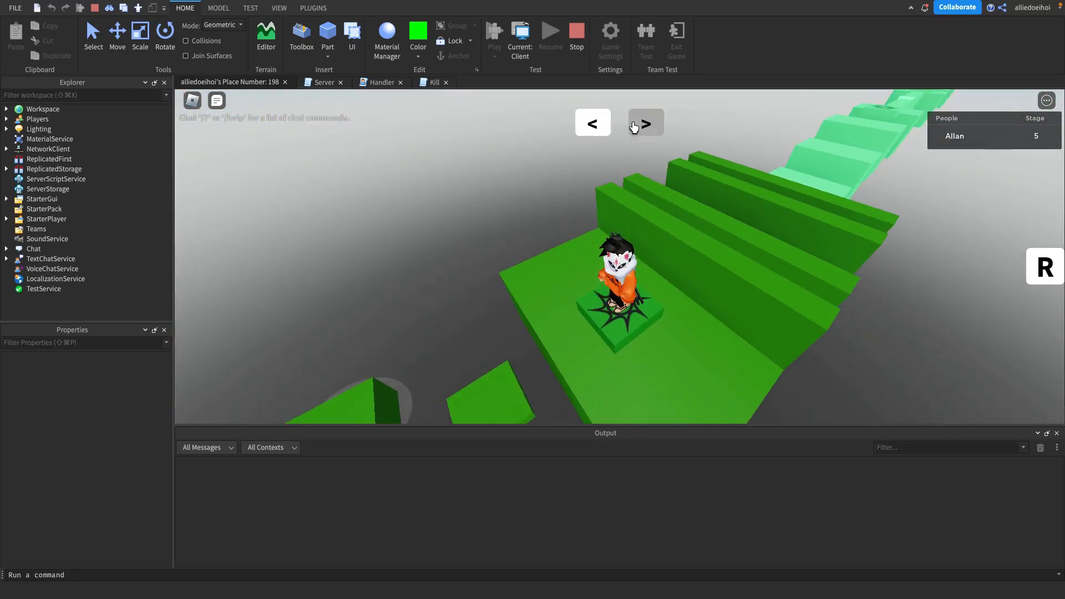
# Step: Move the character onto the stage 6 checkpoint platform and test advancing to stage 7 from there
pyautogui.moveTo(714, 176); pyautogui.dragTo(715, 173, button='right')
pyautogui.press('d')
pyautogui.press('s')
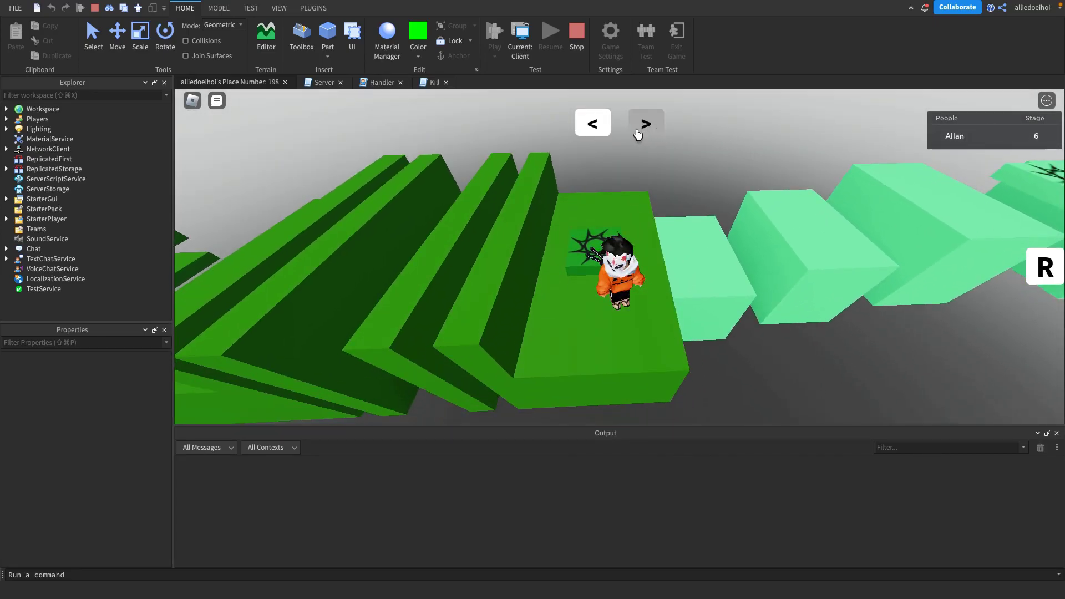
pyautogui.moveTo(725, 187); pyautogui.dragTo(646, 190, button='right')
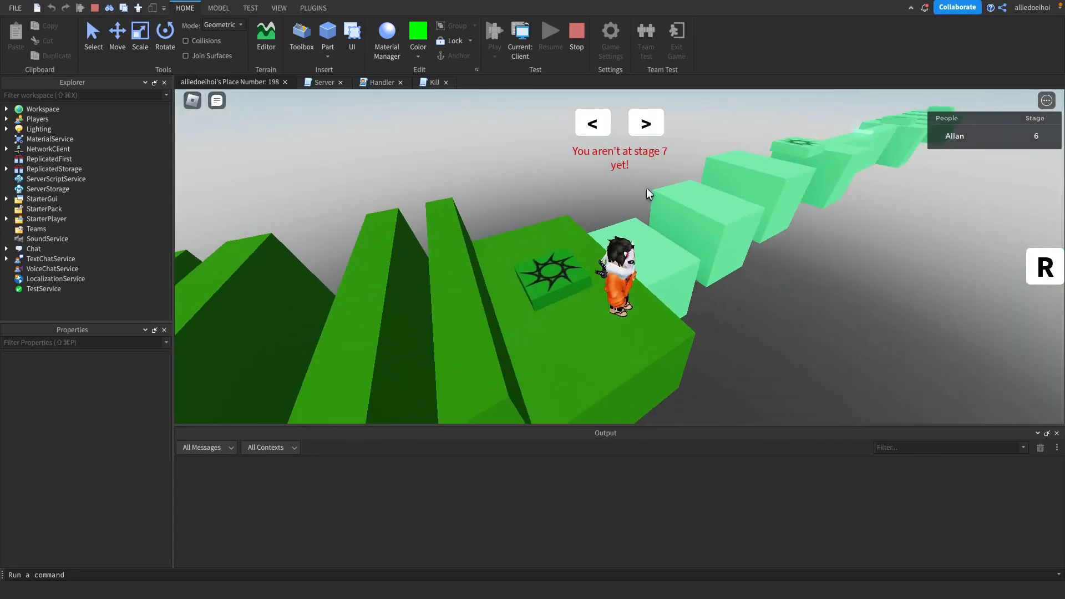
# Step: Test switching the character back and forward between earlier checkpoints with the stage-switching buttons
pyautogui.click(595, 123)
pyautogui.moveTo(731, 305); pyautogui.dragTo(730, 305, button='right')
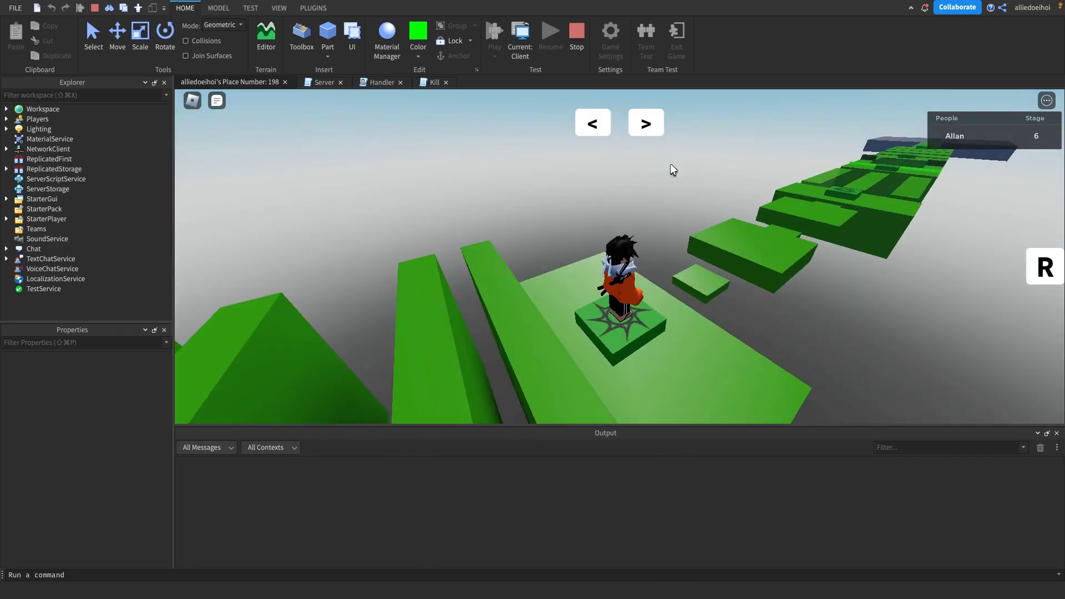
pyautogui.click(650, 127)
pyautogui.press('w')
pyautogui.press('a')
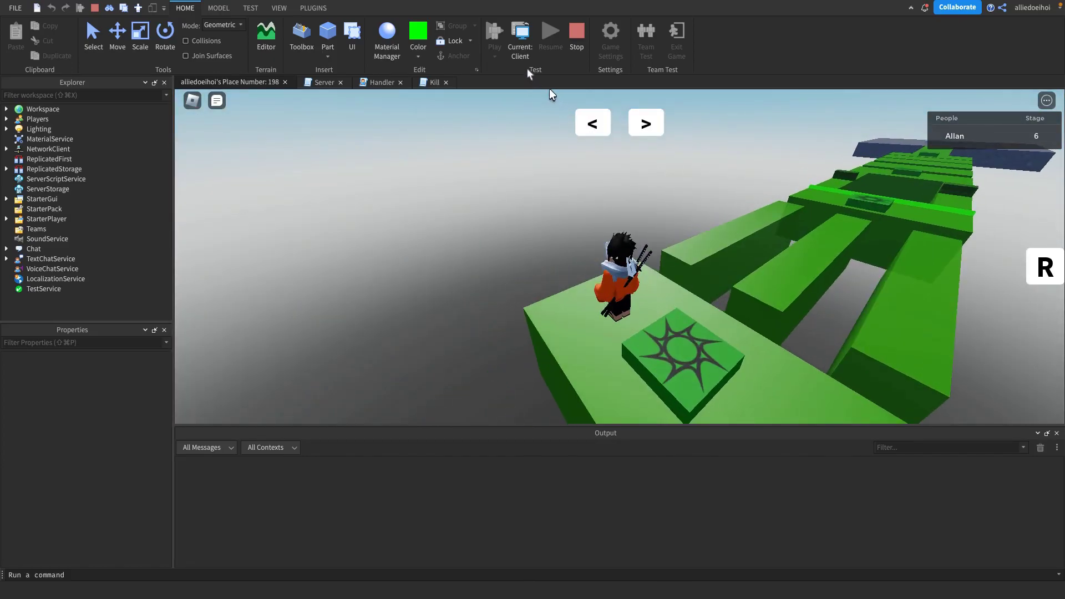
# Step: Playtest the three parallel green beams by running and jumping the character across them toward the neighbouring checkpoint
pyautogui.press('w')
pyautogui.press('space')
pyautogui.moveTo(610, 220); pyautogui.dragTo(610, 221, button='right')
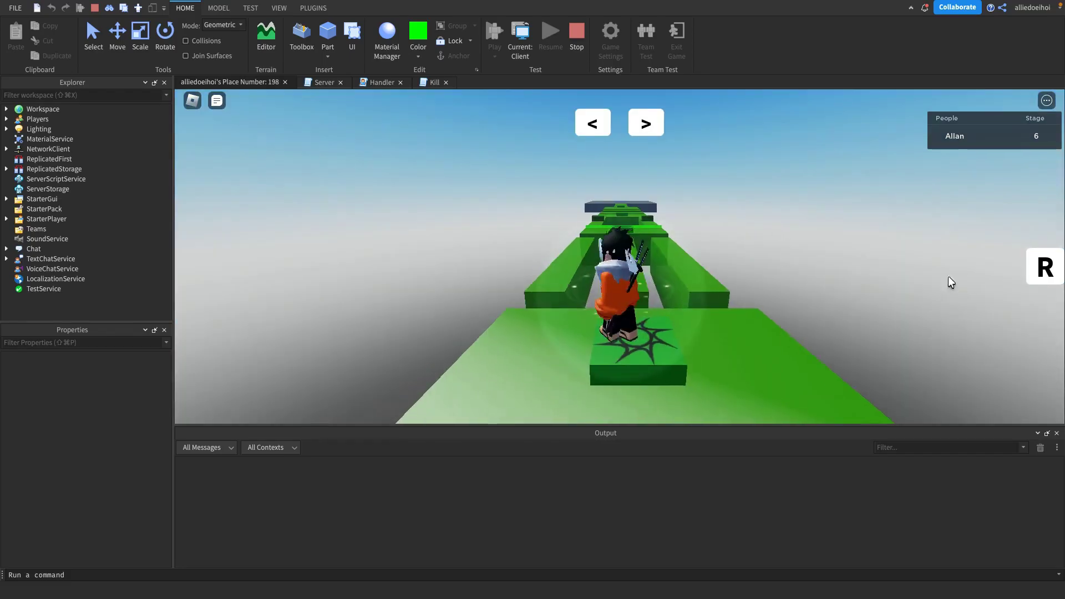
pyautogui.moveTo(727, 248); pyautogui.dragTo(727, 248, button='right')
pyautogui.press('w')
pyautogui.press('space')
pyautogui.press('w')
pyautogui.press('space')
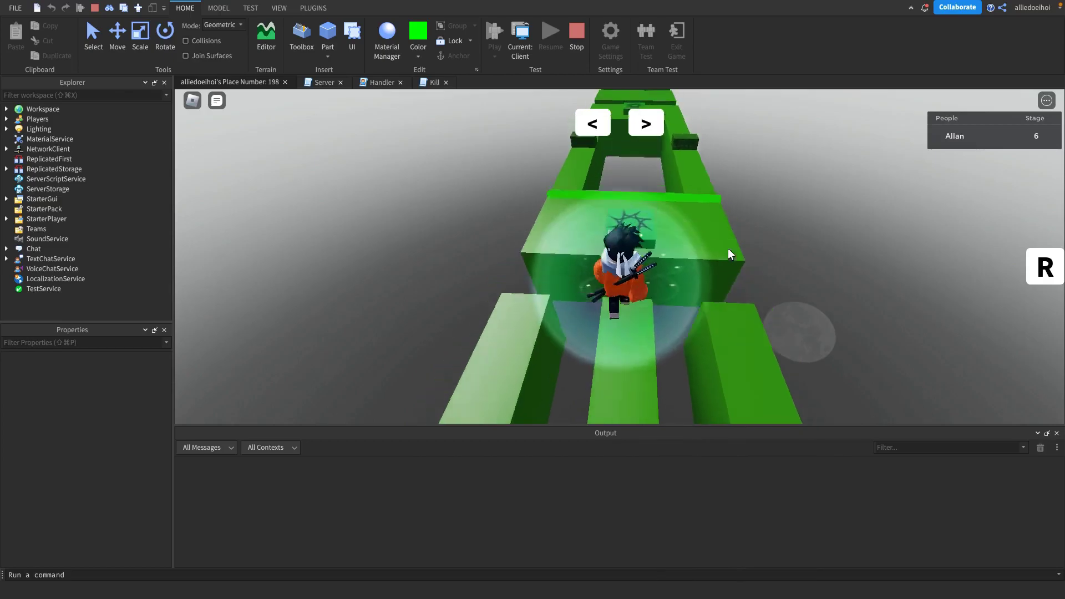
# Step: Playtest the remaining green obstacles, running and jumping the character between the beams and the grey stone platform
pyautogui.press('a')
pyautogui.press('w')
pyautogui.moveTo(633, 209); pyautogui.dragTo(641, 218, button='right')
pyautogui.press('space')
pyautogui.press('d')
pyautogui.press('w')
pyautogui.press('space')
pyautogui.press('w')
pyautogui.press('s')
pyautogui.press('a')
pyautogui.press('w')
pyautogui.press('s')
pyautogui.press('d')
pyautogui.press('w')
pyautogui.press('w')
pyautogui.press('space')
pyautogui.press('space')
pyautogui.press('w')
pyautogui.press('space')
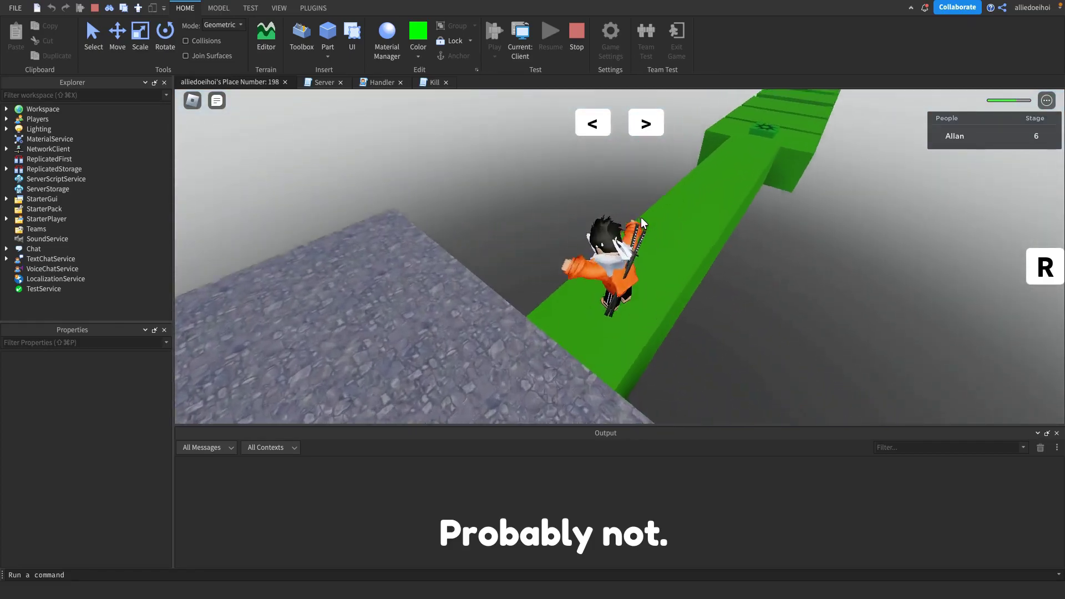
# Step: Review the Server script's checkpoint and teleport code, the Handler script's button events and the Kill script's damage code
pyautogui.click(325, 82)
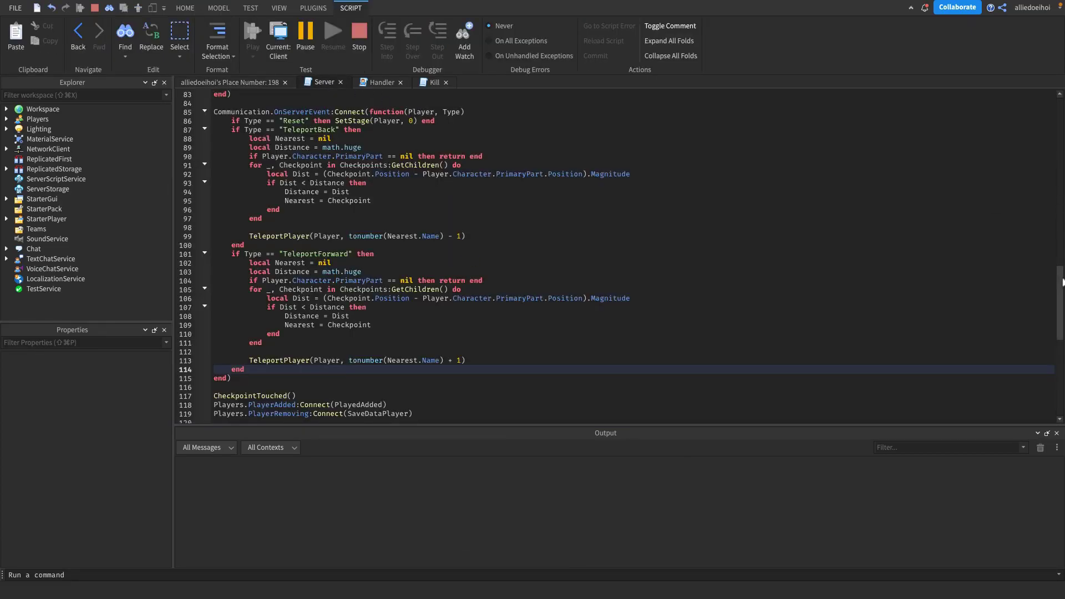
pyautogui.scroll(-7, 1033, 238)
pyautogui.scroll(20, 1003, 99)
pyautogui.scroll(-20, 994, 245)
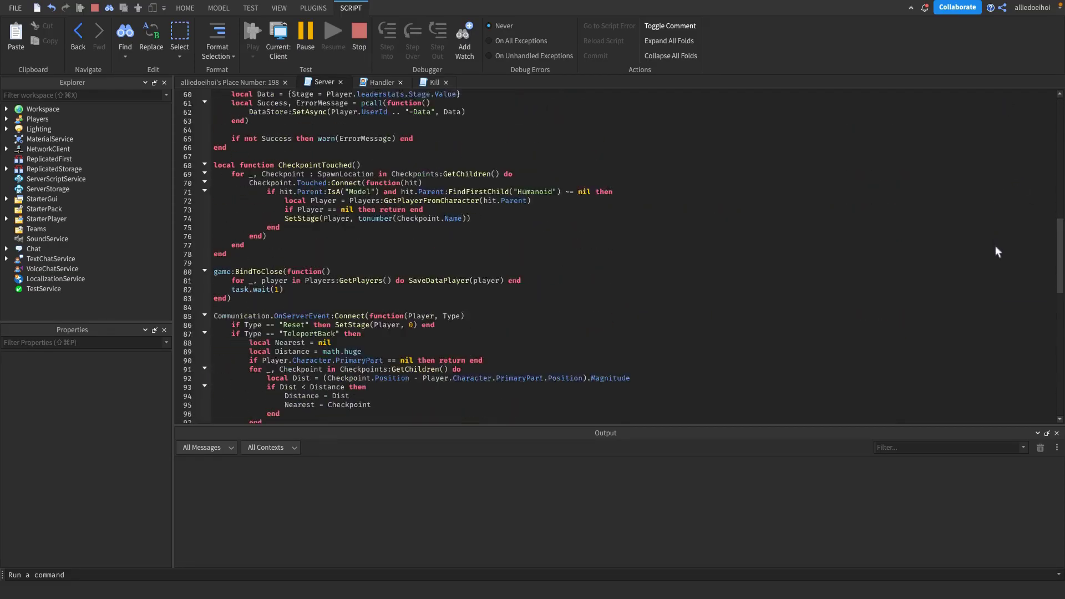
pyautogui.scroll(-6, 995, 251)
pyautogui.scroll(3, 831, 183)
pyautogui.click(371, 82)
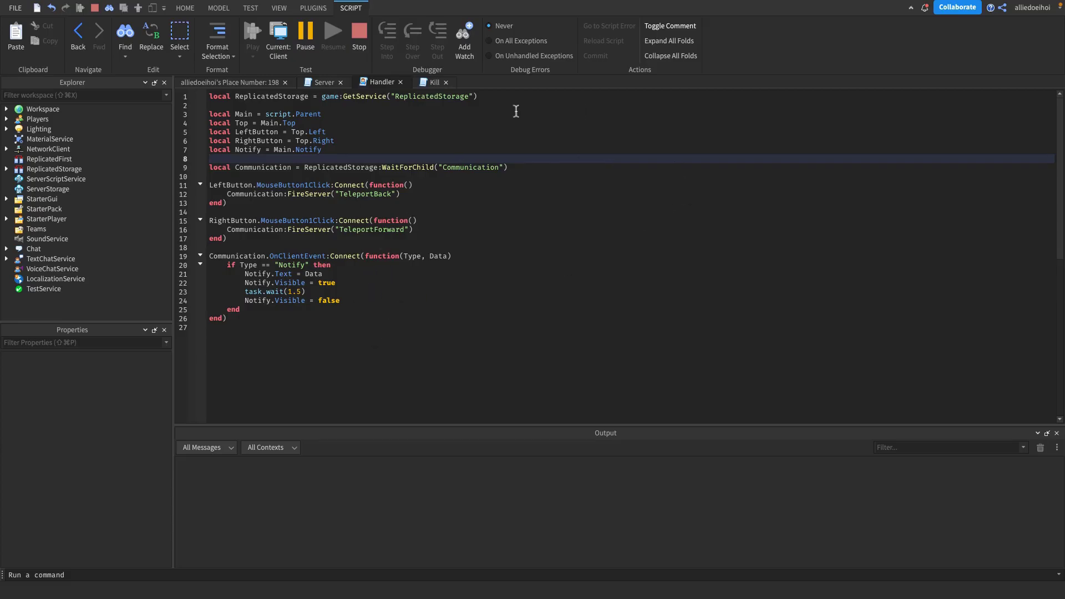
pyautogui.doubleClick(406, 170)
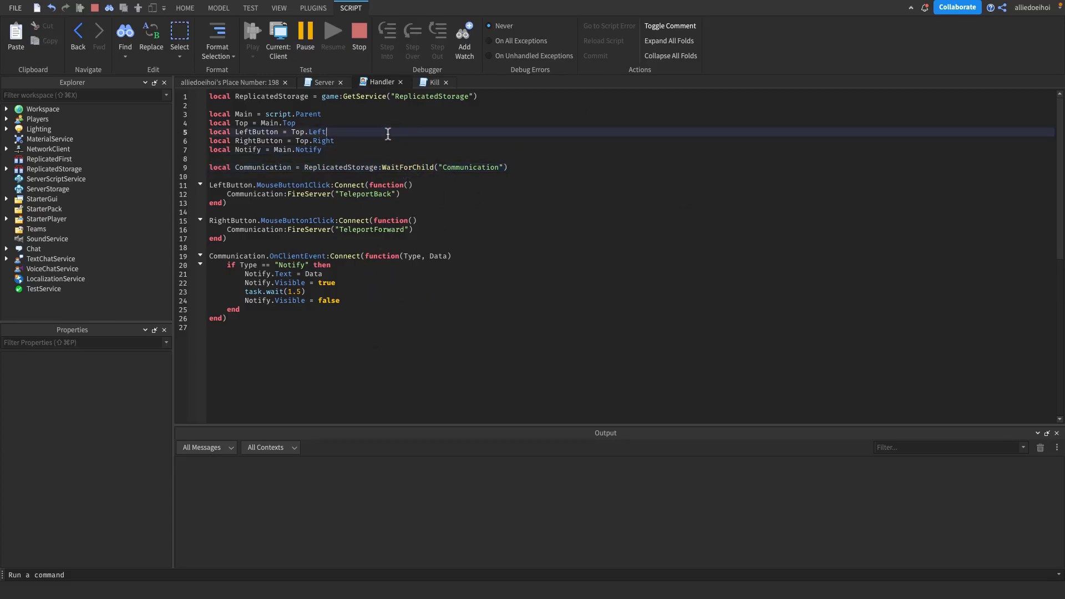
pyautogui.click(429, 87)
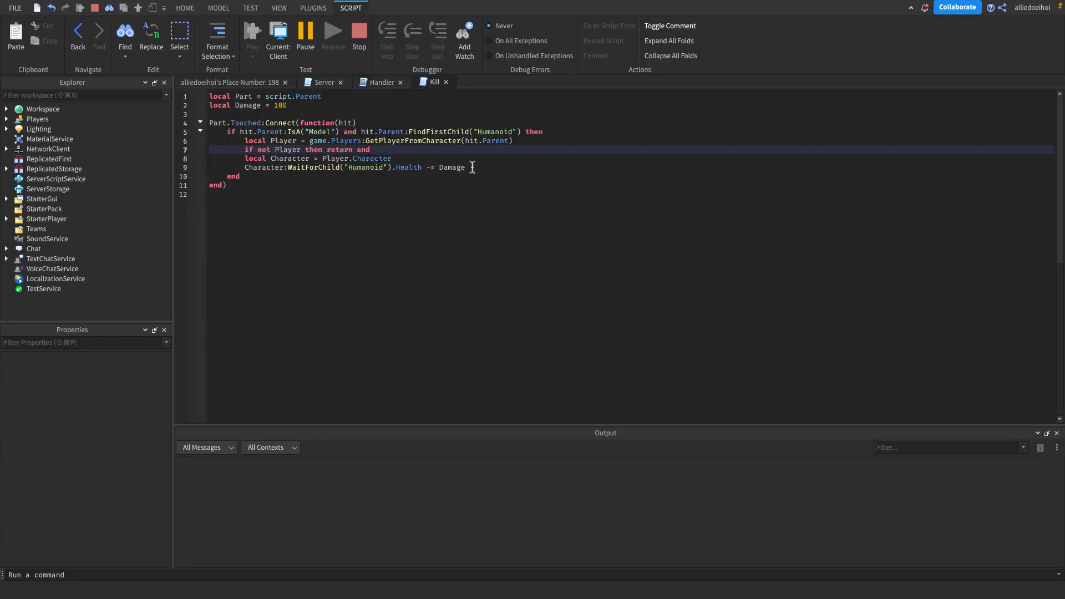
pyautogui.click(382, 83)
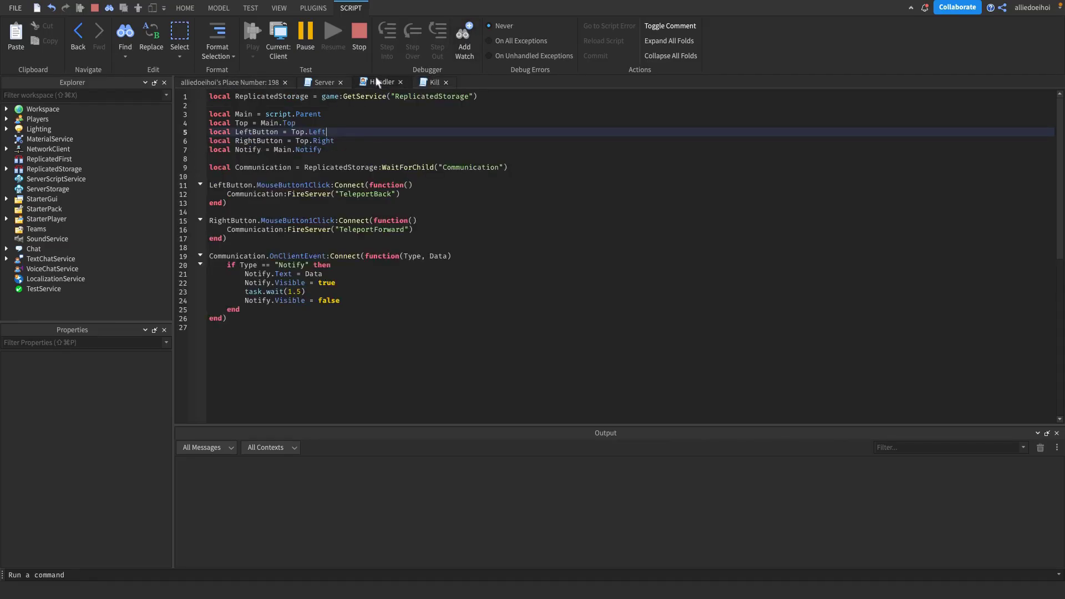
# Step: Return to the running game and walk the character along the long green path toward the checkpoint
pyautogui.click(224, 87)
pyautogui.press('w')
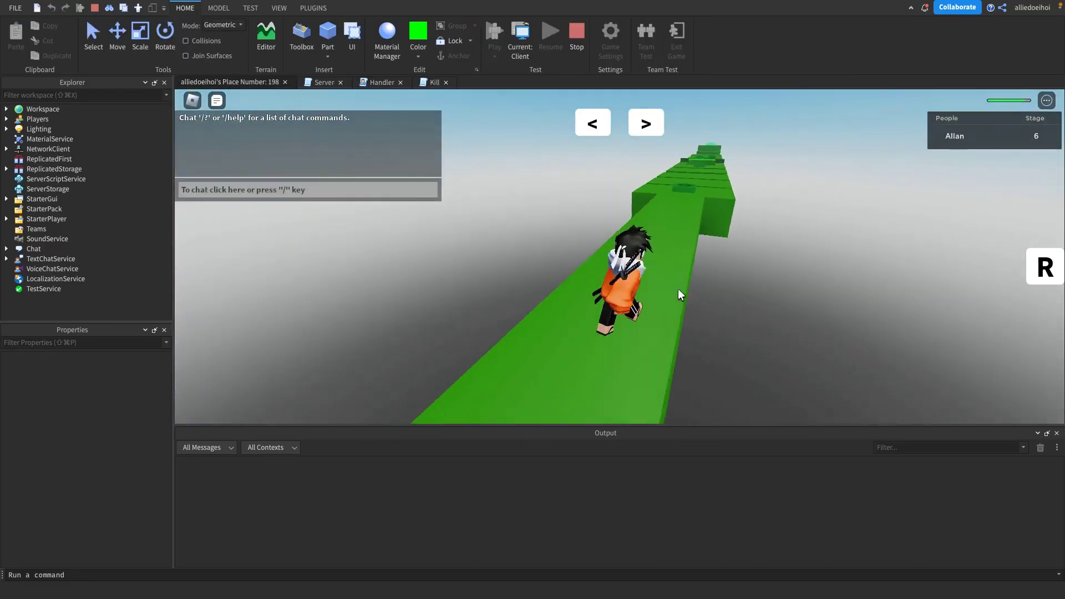
pyautogui.press('d')
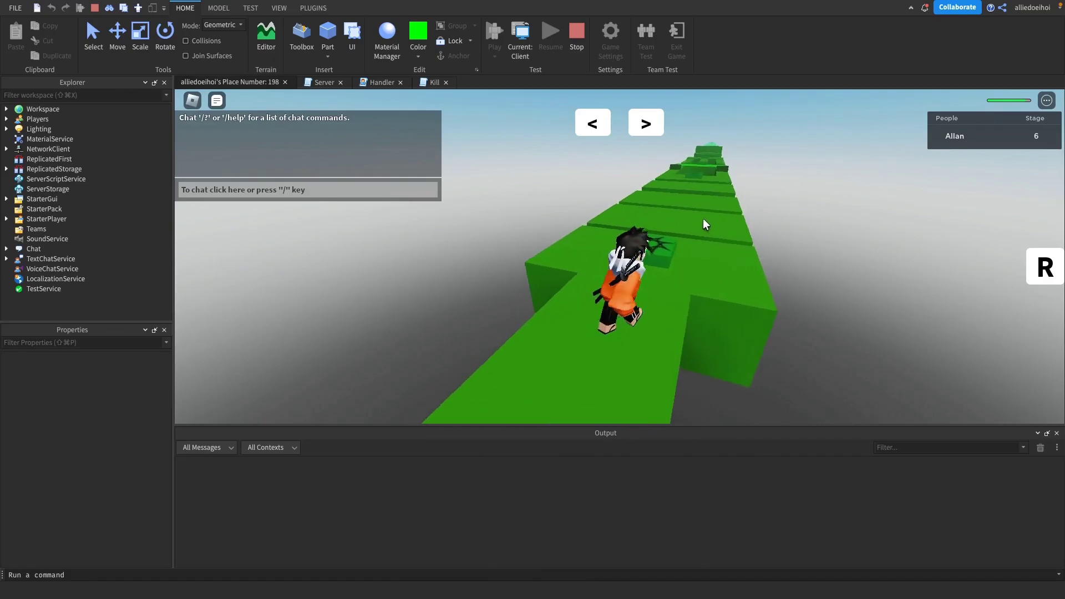
# Step: Test teleporting the character forward from the grey stone platform through successive checkpoints
pyautogui.click(651, 127)
pyautogui.press('w')
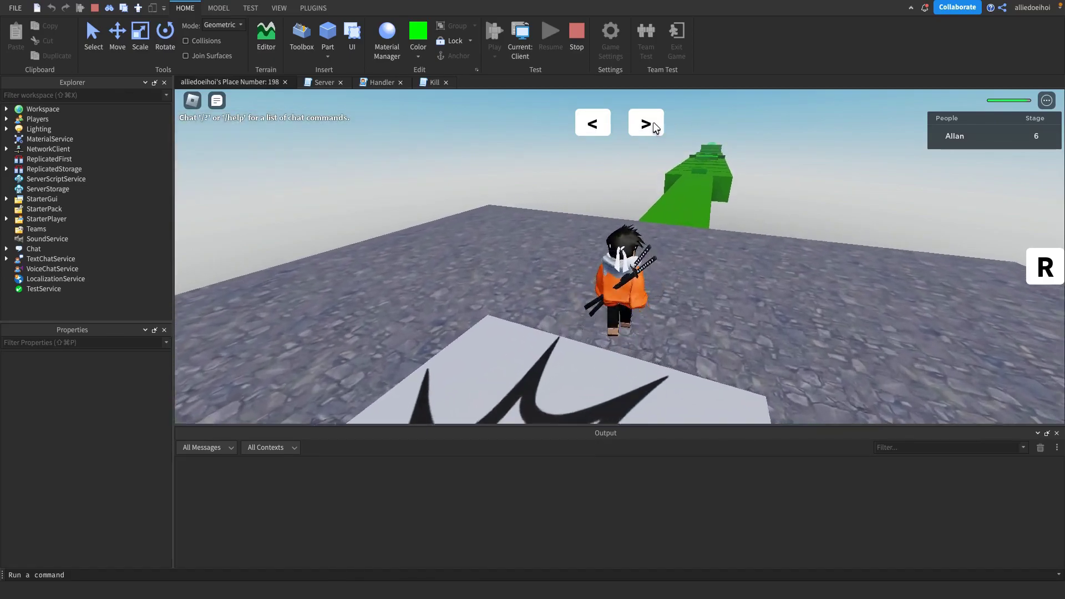
pyautogui.click(652, 127)
pyautogui.click(658, 134)
pyautogui.press('s')
pyautogui.moveTo(692, 154); pyautogui.dragTo(692, 154, button='right')
pyautogui.moveTo(693, 207); pyautogui.dragTo(693, 207, button='right')
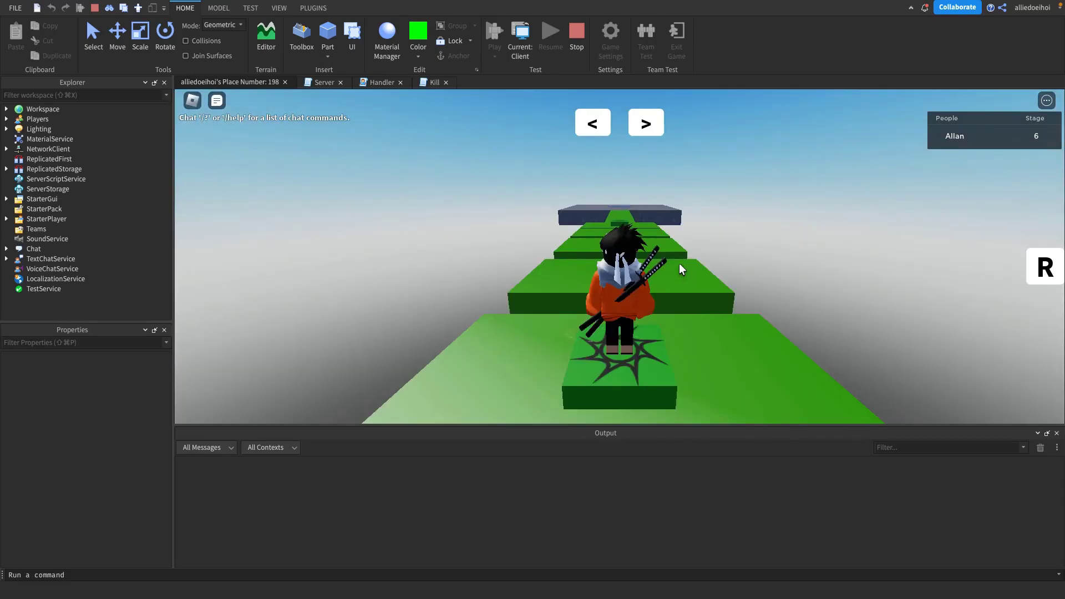
# Step: Run and jump the character off the checkpoint across the green platforms and inspect the character up close
pyautogui.moveTo(679, 263); pyautogui.dragTo(673, 260, button='right')
pyautogui.press('w')
pyautogui.press('space')
pyautogui.press('w')
pyautogui.press('space')
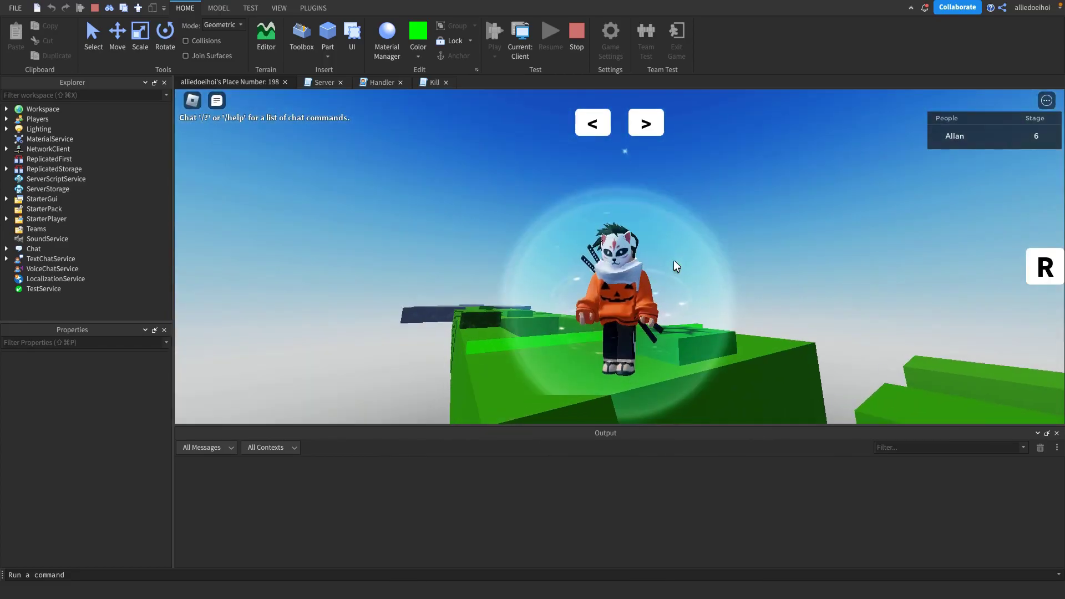
pyautogui.scroll(-1, 673, 260)
pyautogui.scroll(3, 673, 259)
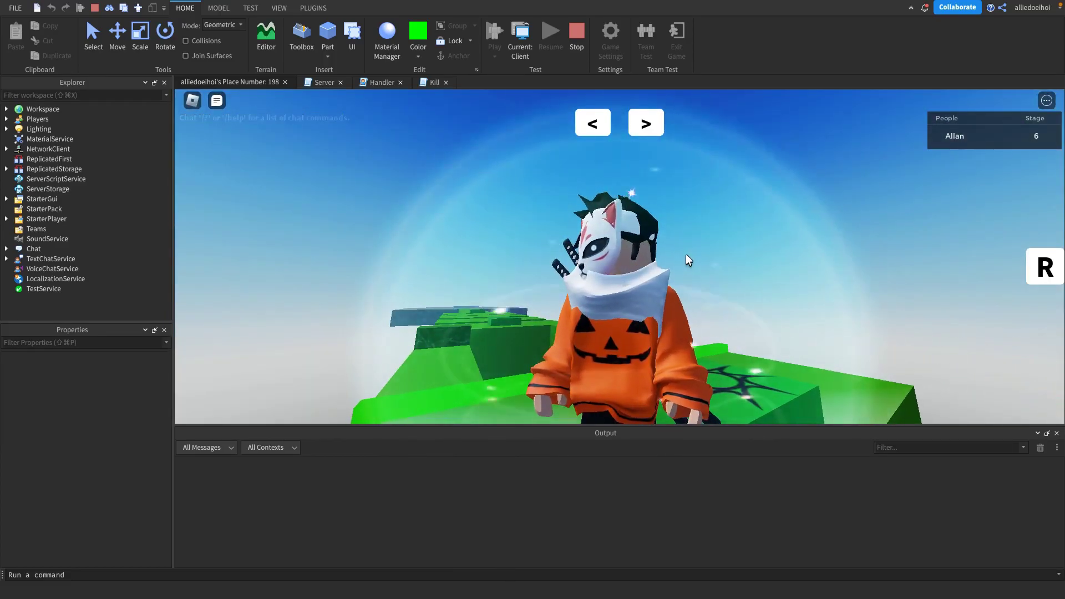